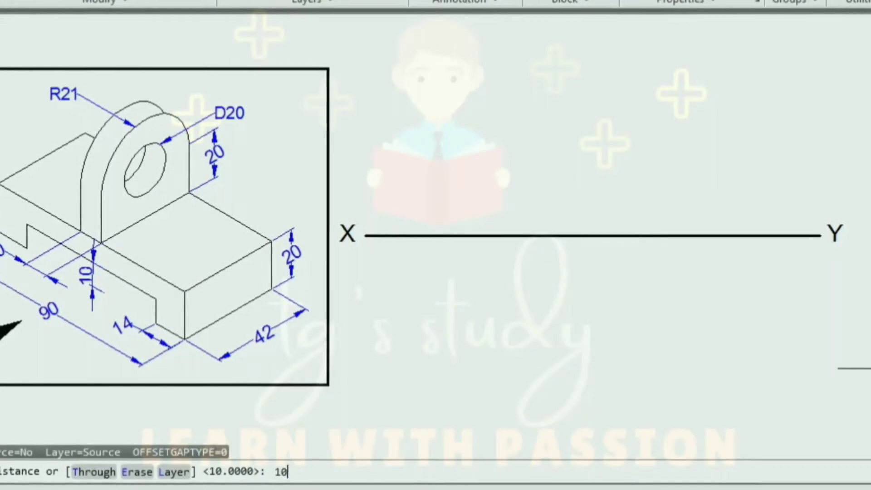
# Offset the XY line by 10 to make parallel lines above and below it.
pyautogui.press('Return')
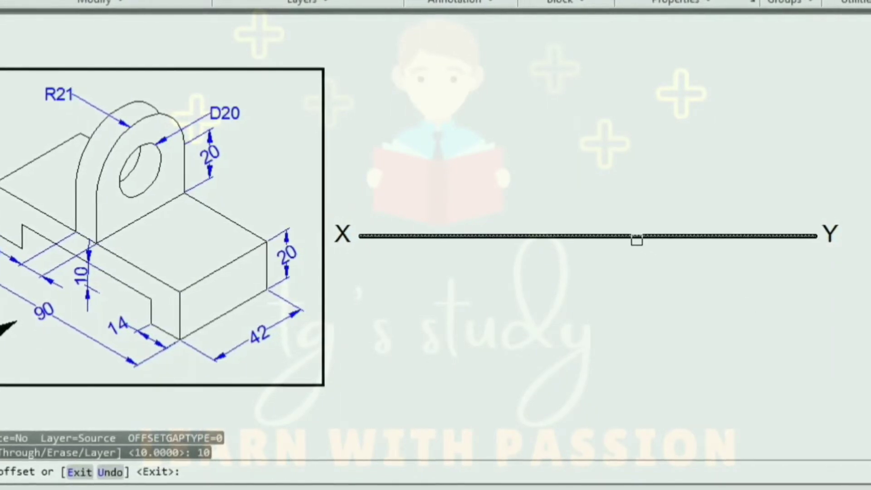
pyautogui.click(636, 236)
pyautogui.click(635, 219)
pyautogui.click(628, 236)
pyautogui.click(620, 277)
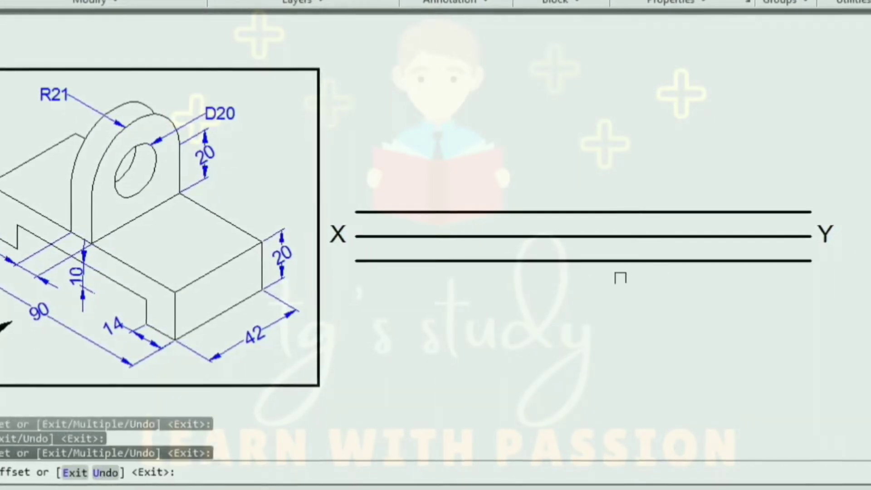
pyautogui.press('Return')
pyautogui.click(531, 262)
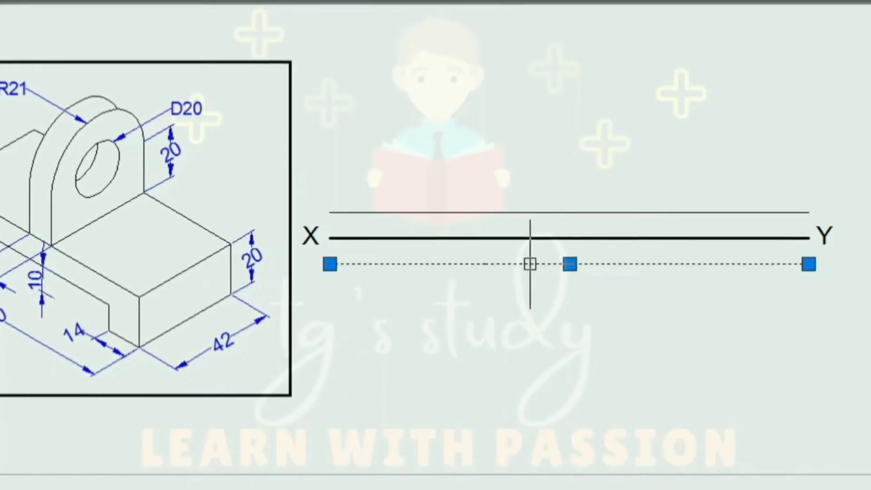
pyautogui.click(529, 212)
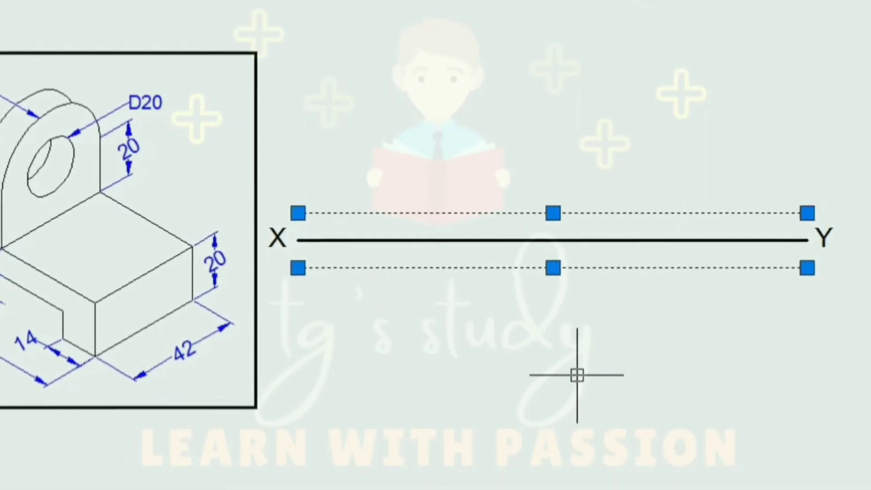
pyautogui.press('Escape')
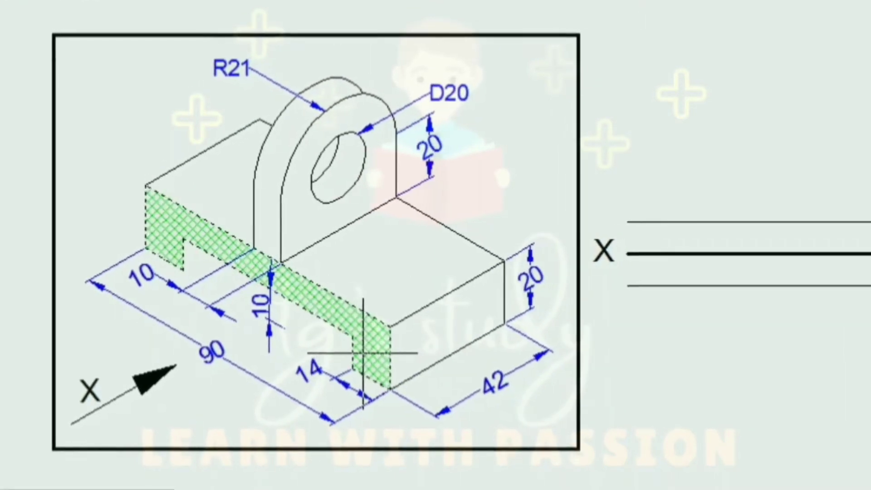
# Add the lug's side face to the green crosshatch and commit it with the front base face.
pyautogui.click(363, 353)
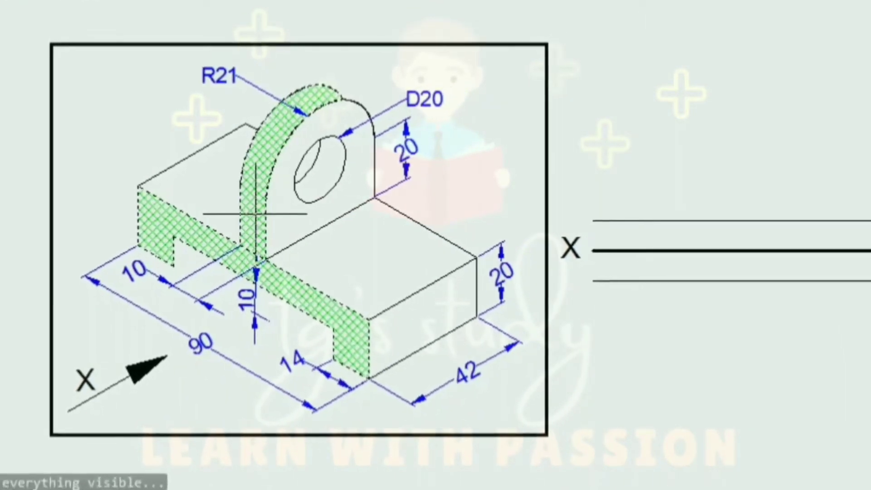
pyautogui.press('Return')
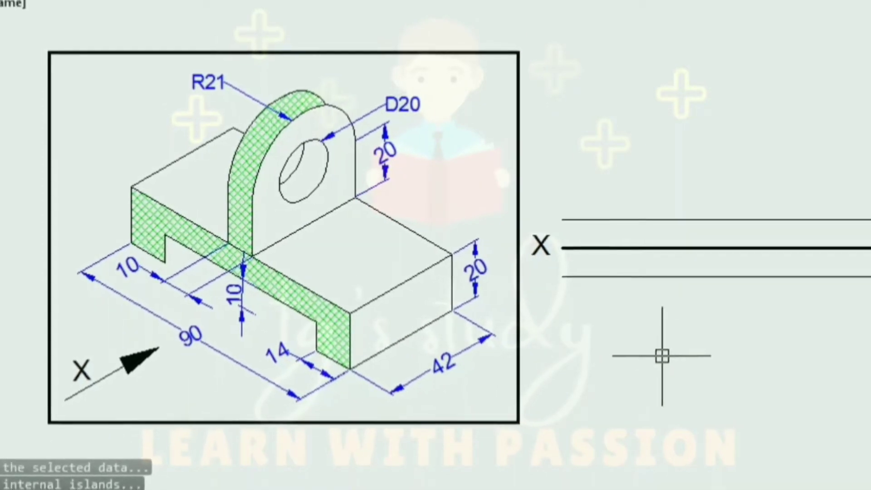
pyautogui.press('Escape')
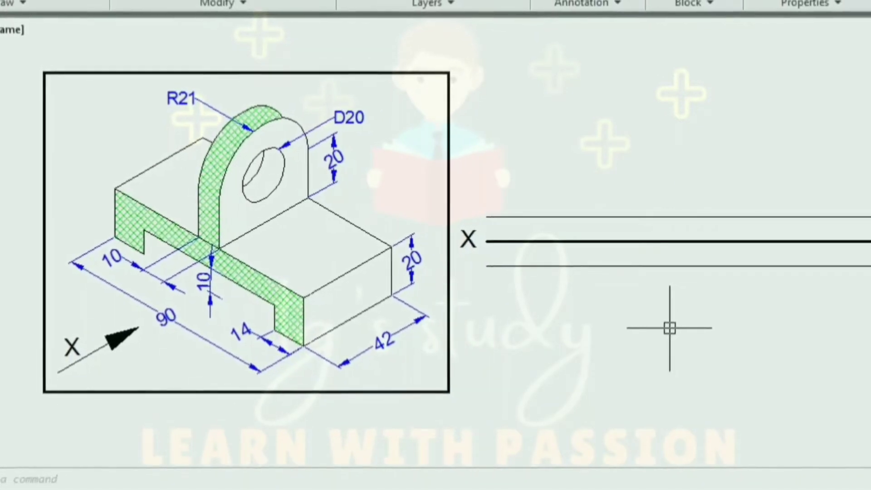
pyautogui.write('l')
pyautogui.press('Return')
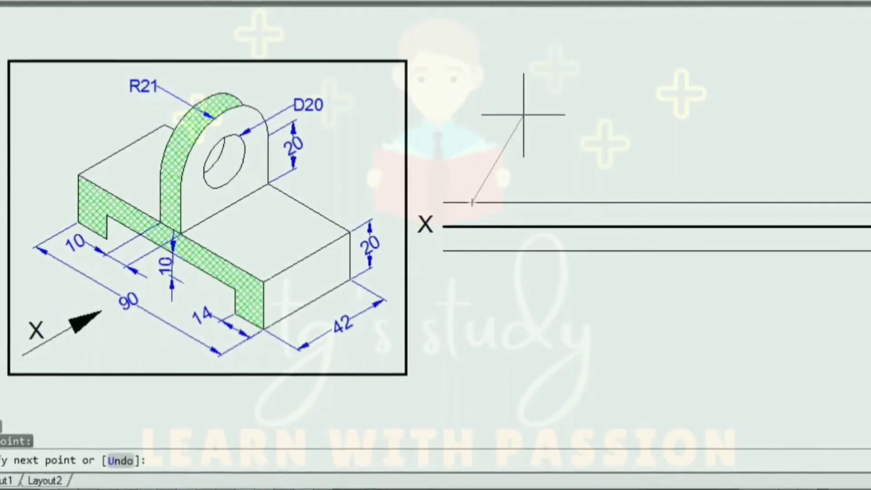
# With Ortho on, draw the base outline: 20 high, 90 wide, a 14 step and a 10-high recess.
pyautogui.press('F8')
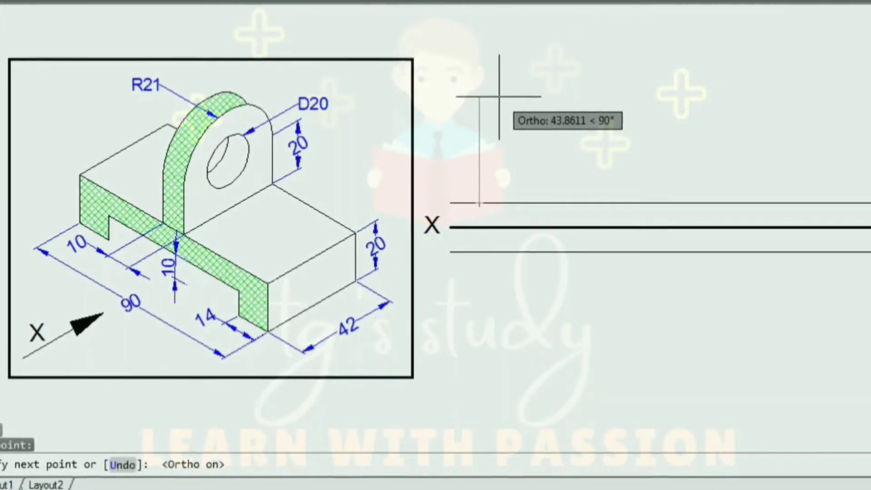
pyautogui.write('20')
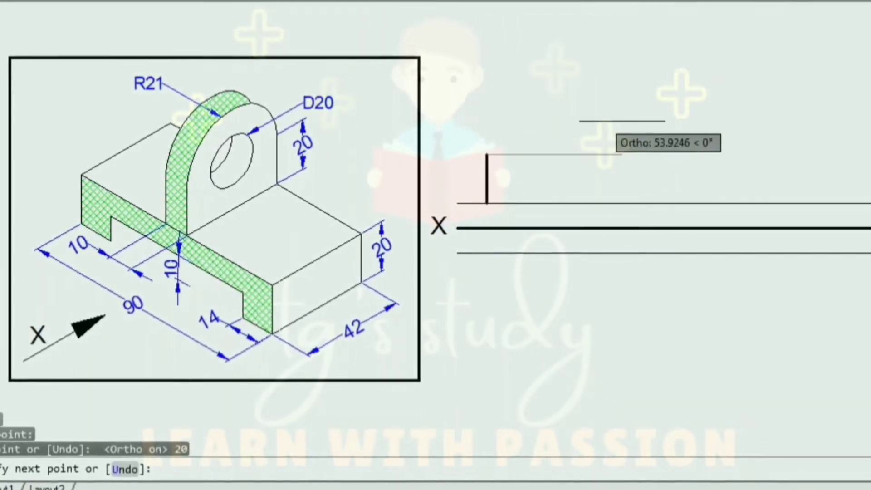
pyautogui.write('9')
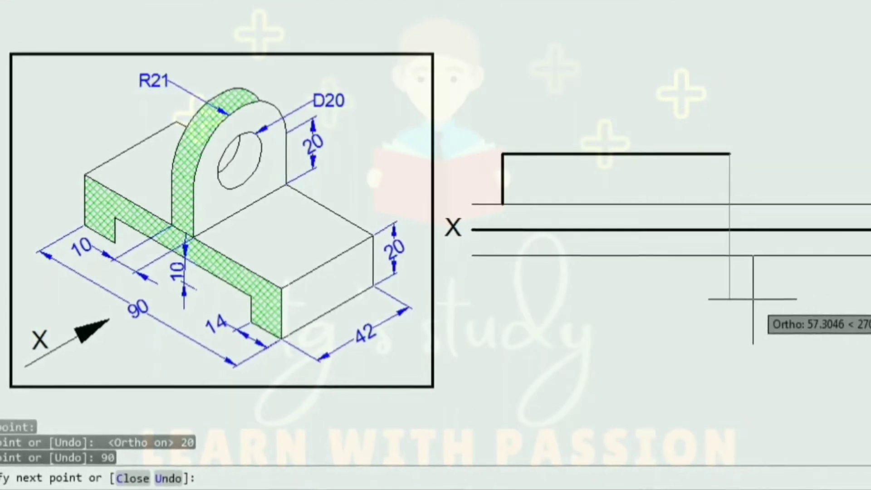
pyautogui.write('20')
pyautogui.press('Return')
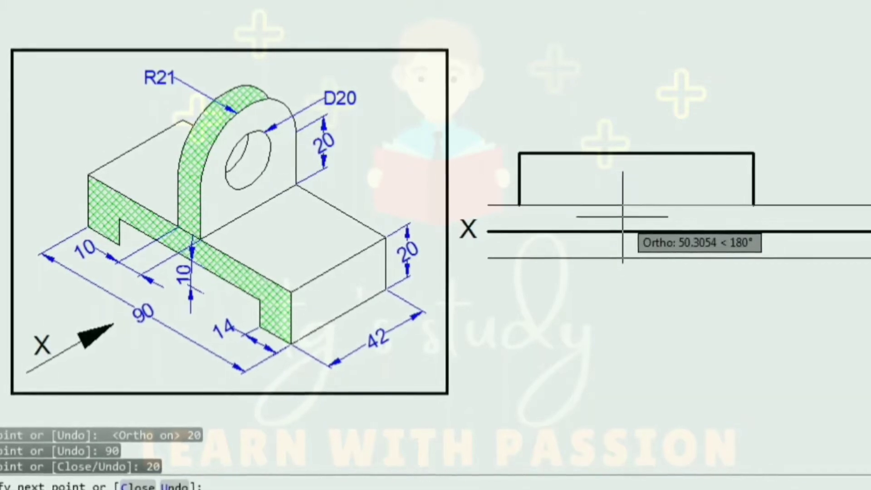
pyautogui.press('Return')
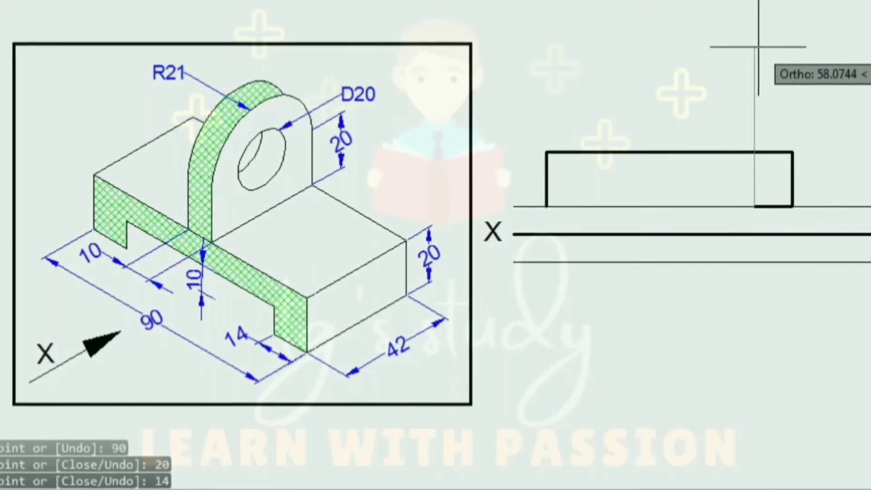
pyautogui.write('10')
pyautogui.press('Return')
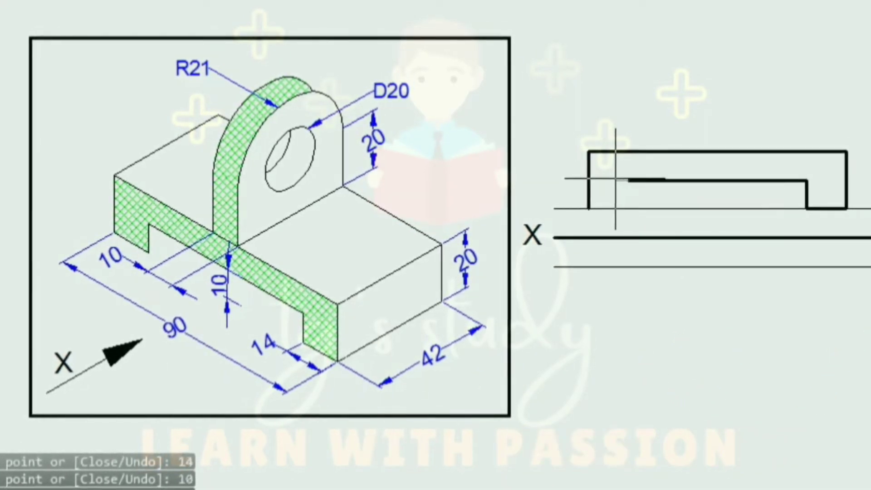
pyautogui.click(629, 180)
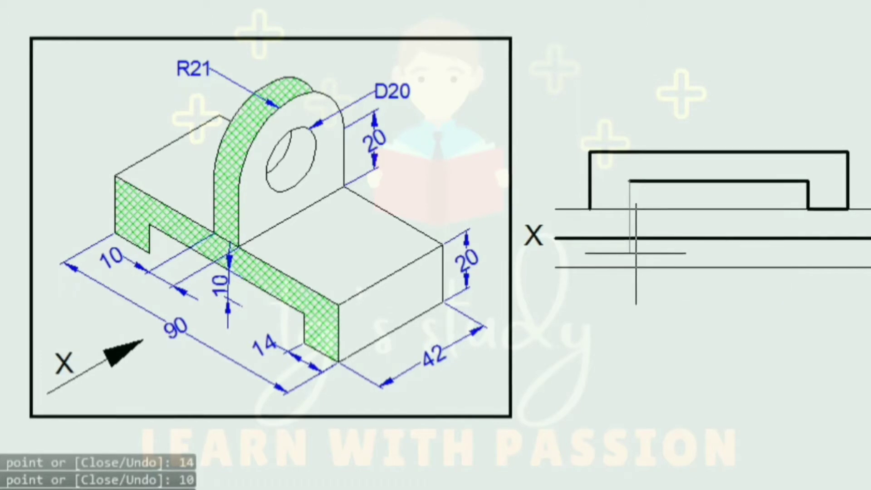
pyautogui.write('62')
pyautogui.press('Return')
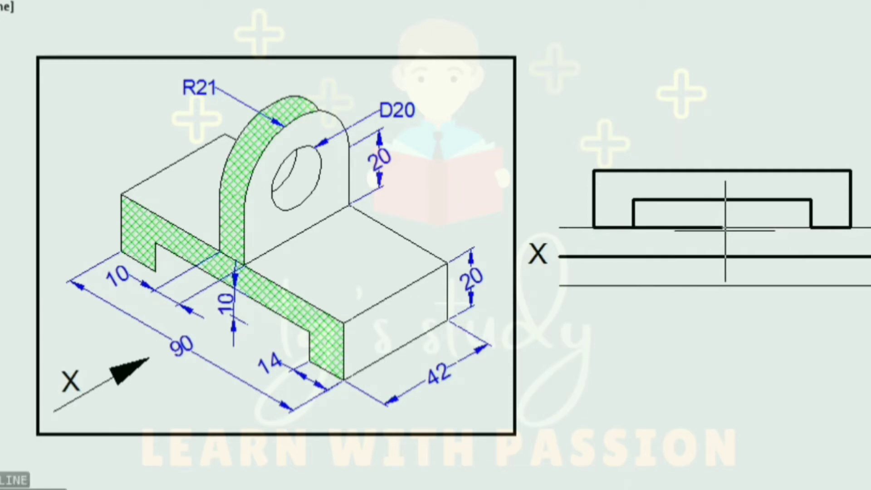
# Draw a 45-long vertical line, offset it 5 to each side, and delete the middle line.
pyautogui.write('45')
pyautogui.press('Return')
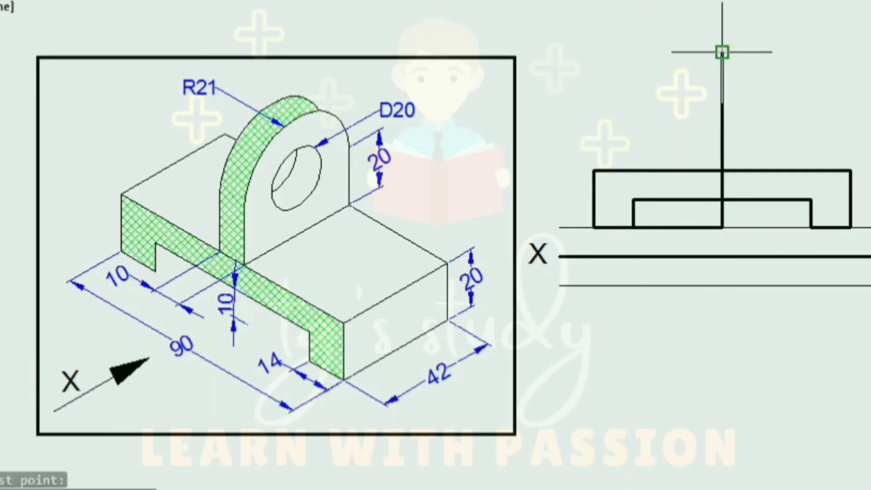
pyautogui.press('Return')
pyautogui.write('o')
pyautogui.press('Return')
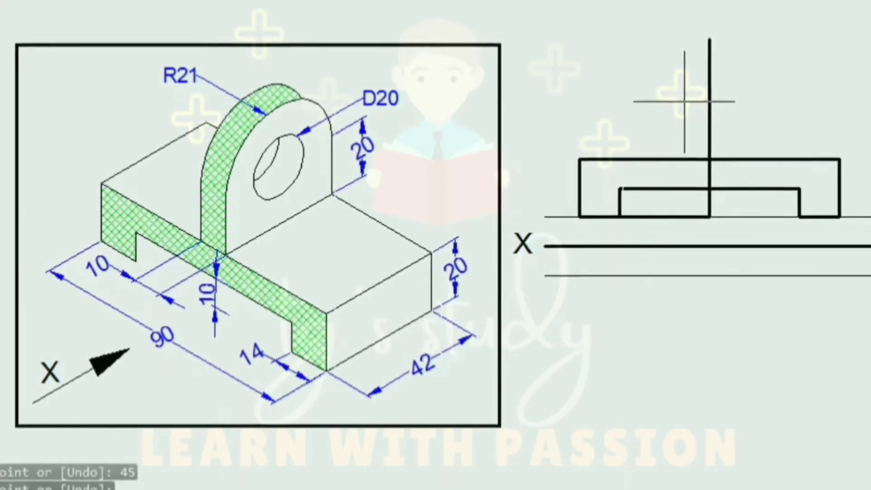
pyautogui.press('Return')
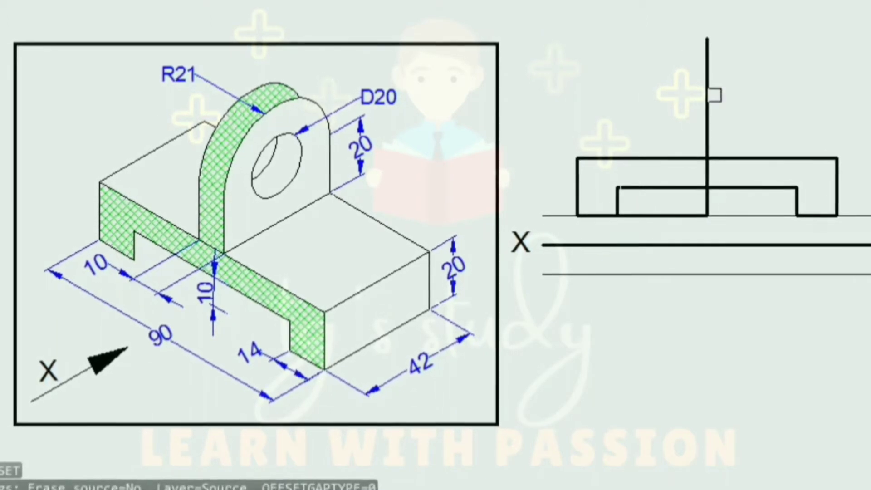
pyautogui.write('5')
pyautogui.press('Return')
pyautogui.click(707, 91)
pyautogui.click(682, 90)
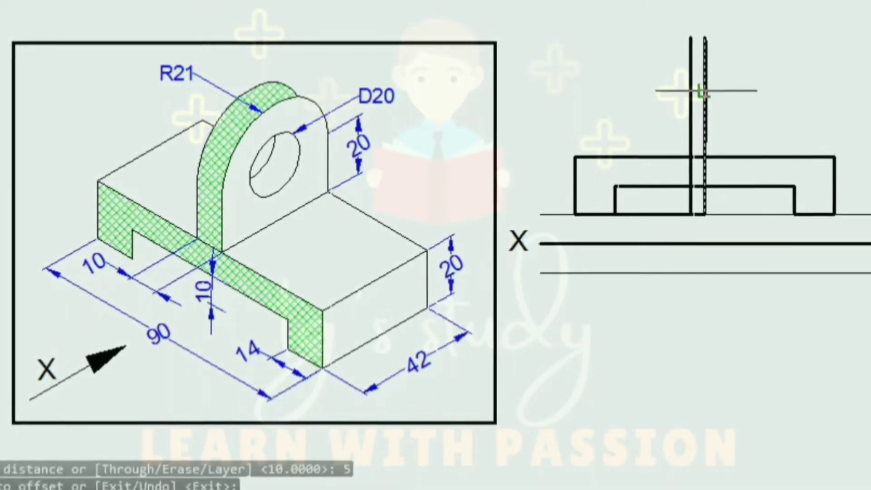
pyautogui.press('Escape')
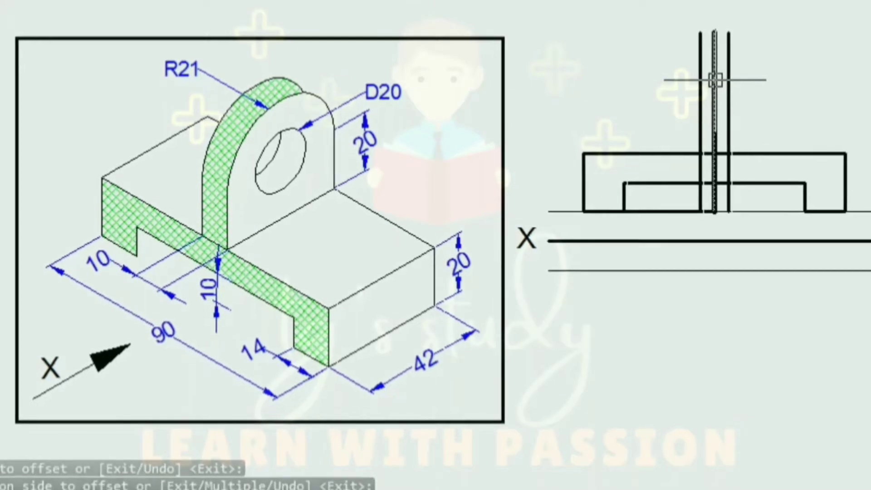
pyautogui.click(705, 85)
pyautogui.press('Delete')
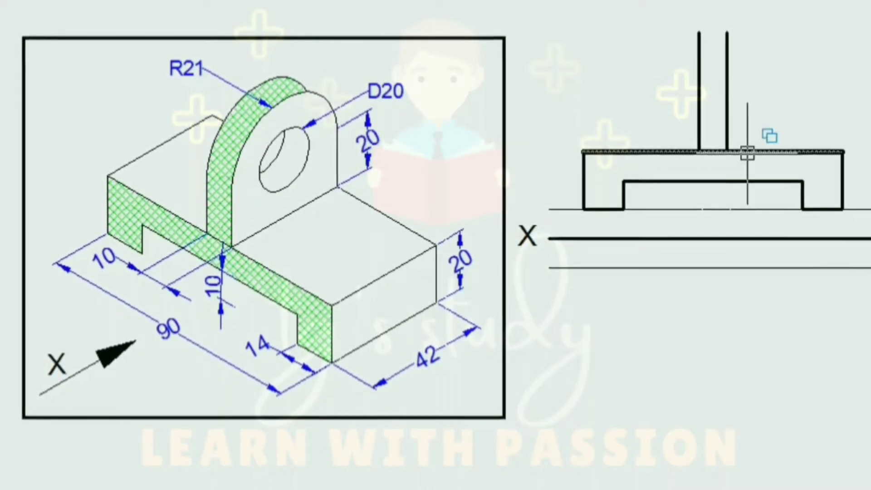
# Offset the base top 20 upward and trim the stray pieces to close the lug.
pyautogui.write('o')
pyautogui.press('Return')
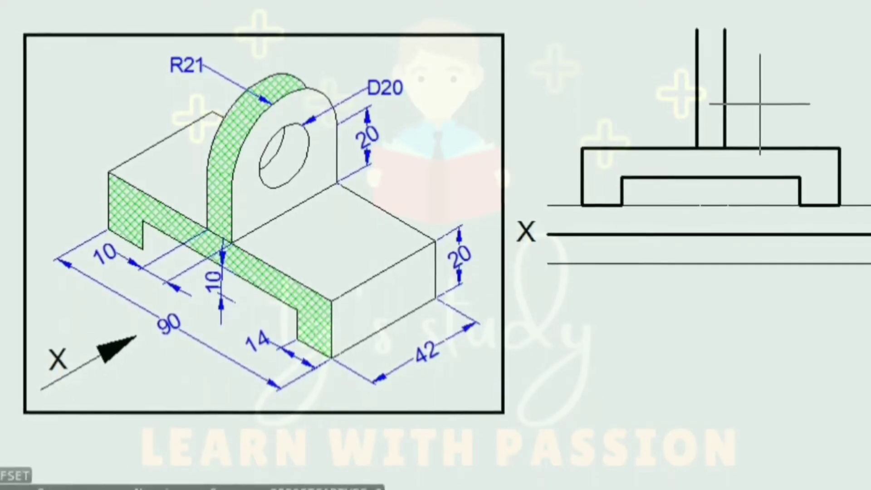
pyautogui.write('20')
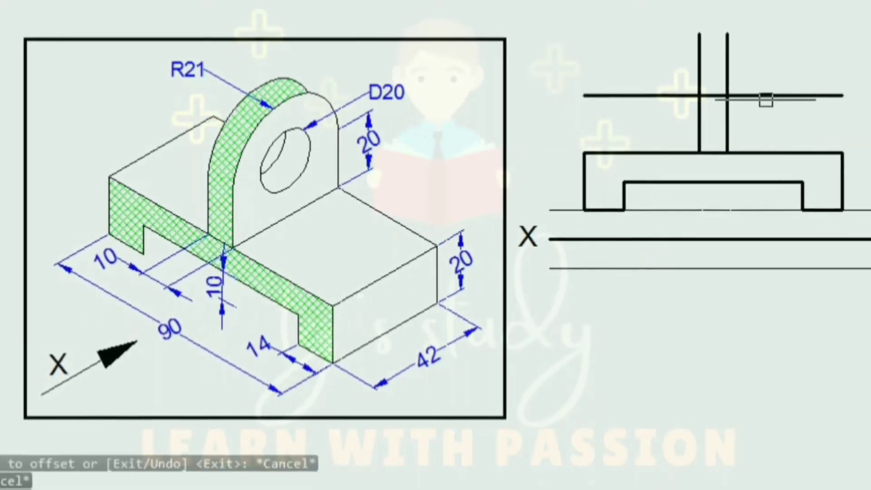
pyautogui.click(726, 95)
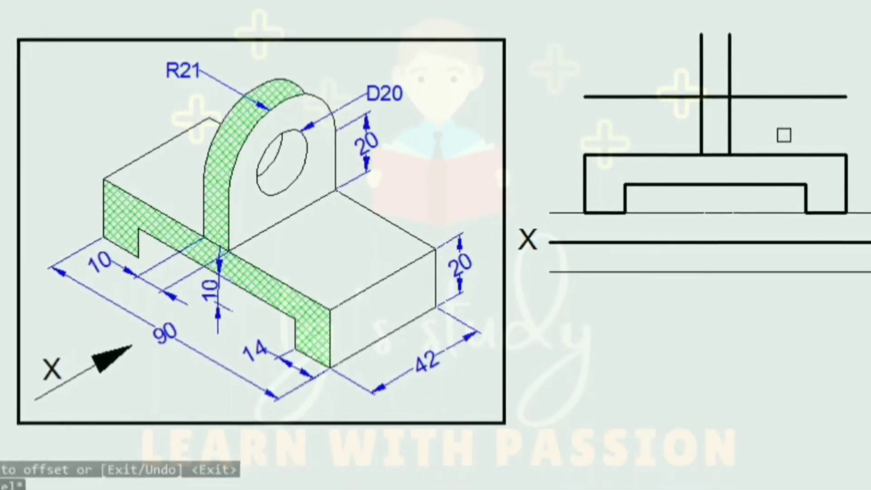
pyautogui.write('tr')
pyautogui.press('Return')
pyautogui.press('Return')
pyautogui.click(744, 96)
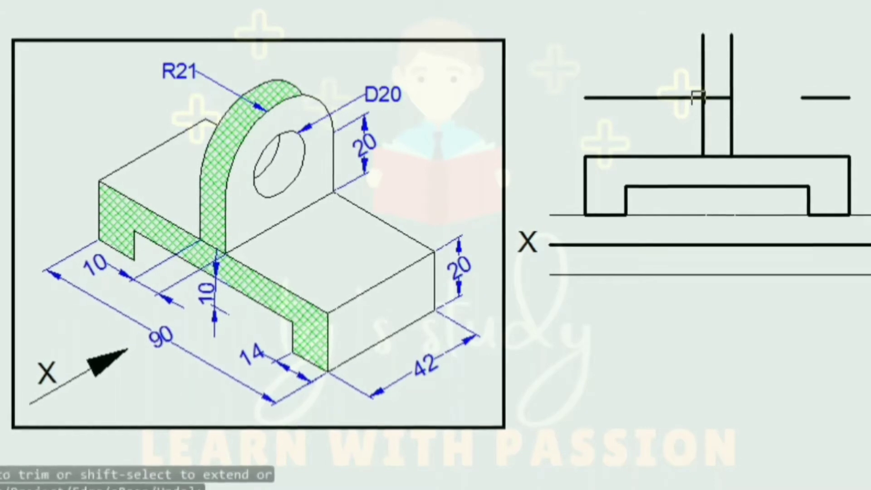
pyautogui.moveTo(685, 98); pyautogui.dragTo(844, 96)
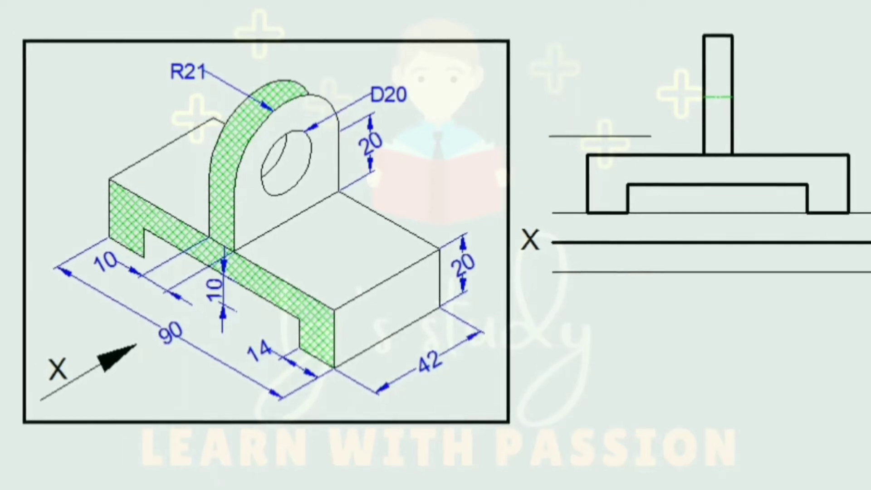
# Dimension the base's 90 width, 20 height and 14 step.
pyautogui.click(841, 209)
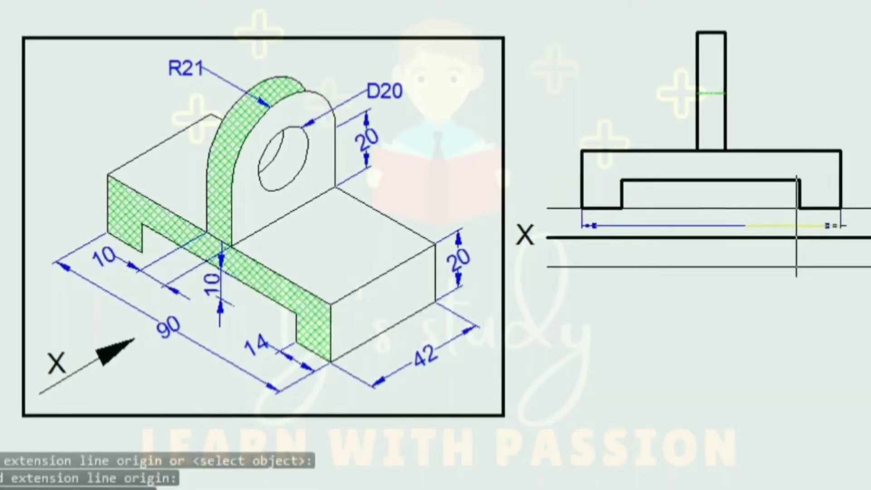
pyautogui.click(583, 209)
pyautogui.click(581, 223)
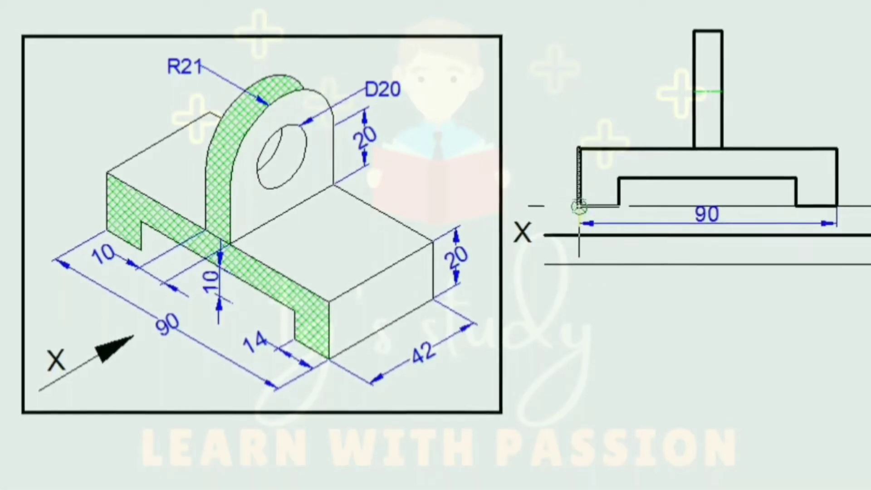
pyautogui.click(576, 147)
pyautogui.click(576, 204)
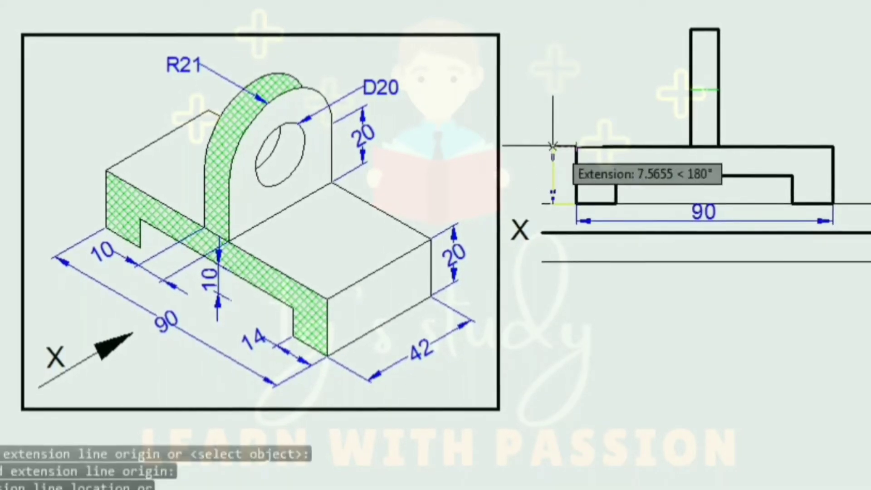
pyautogui.click(552, 175)
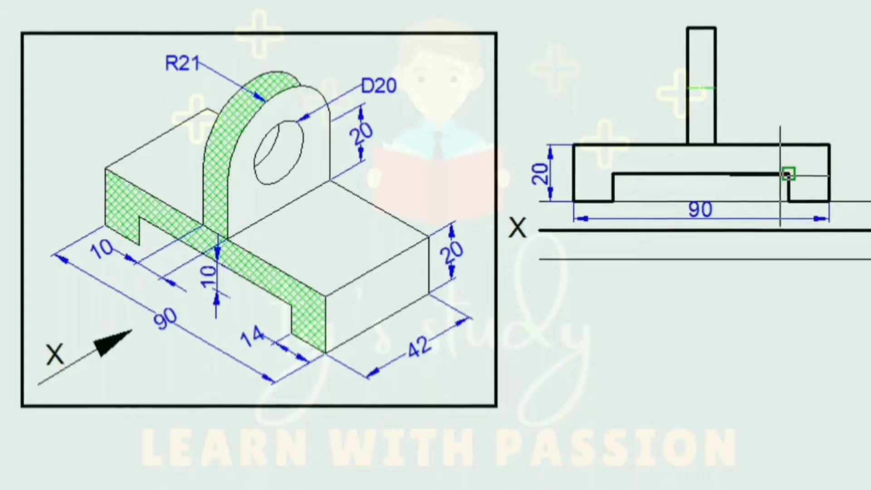
pyautogui.click(825, 172)
pyautogui.click(785, 171)
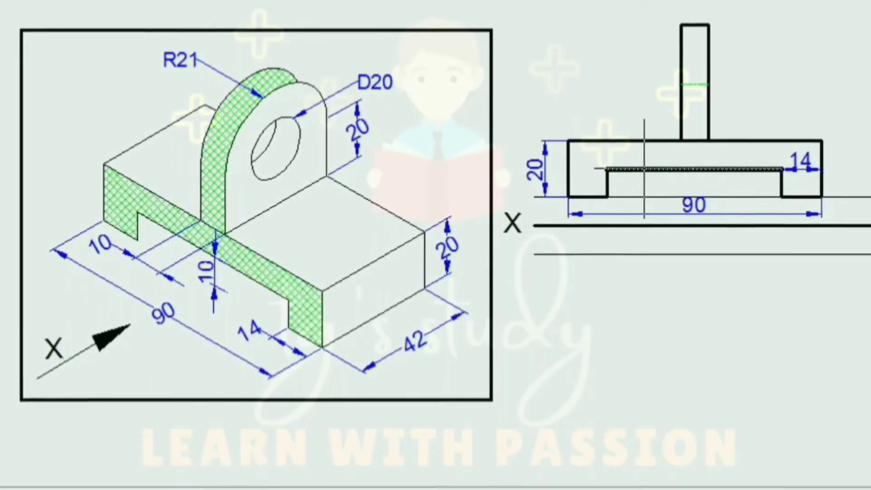
# Add the 10 recess depth and 10 post-width dimensions.
pyautogui.press('space')
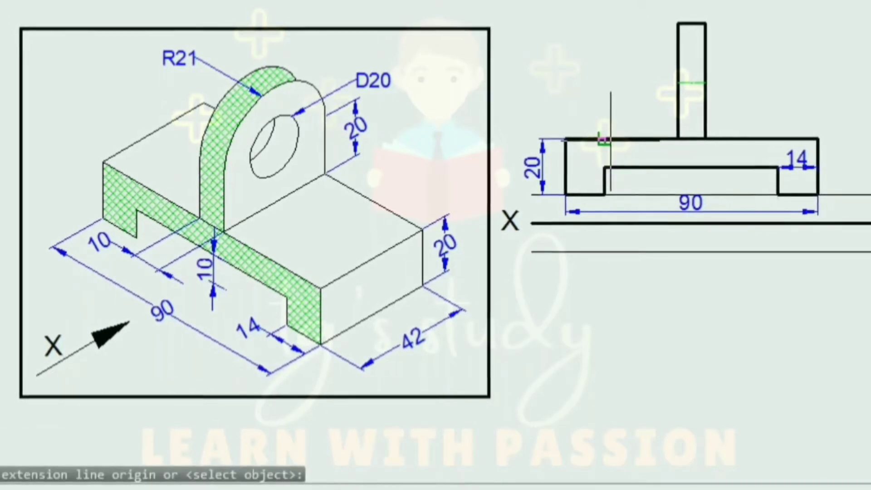
pyautogui.click(603, 139)
pyautogui.click(604, 167)
pyautogui.click(609, 141)
pyautogui.press('space')
pyautogui.click(690, 159)
pyautogui.press('Escape')
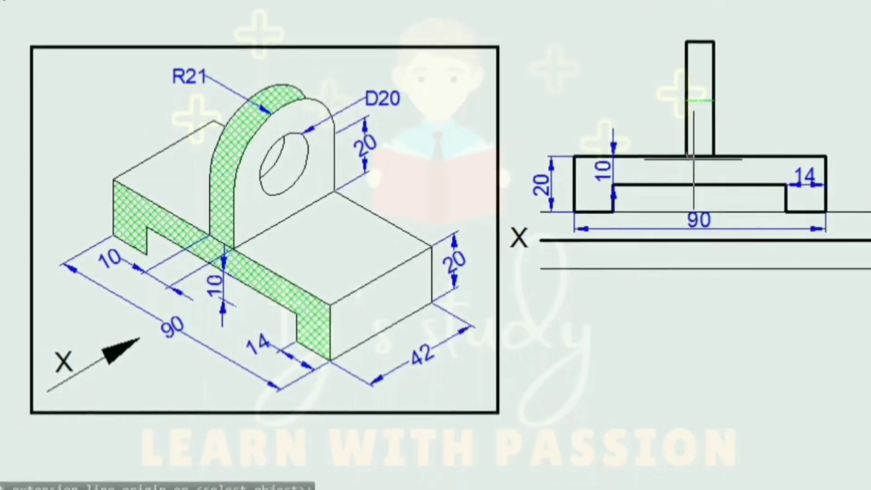
pyautogui.click(712, 157)
pyautogui.click(711, 168)
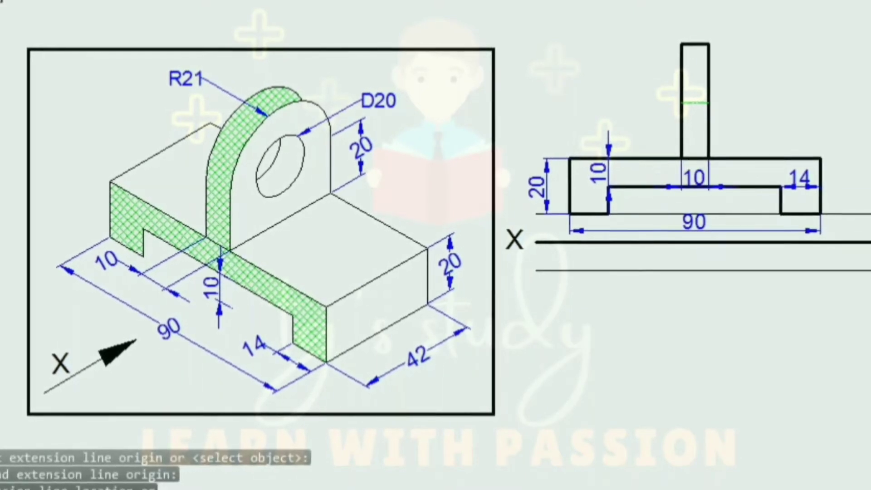
pyautogui.click(710, 185)
# Dimension the post heights as 20 and 21, then select the front view's bottom baseline.
pyautogui.press('space')
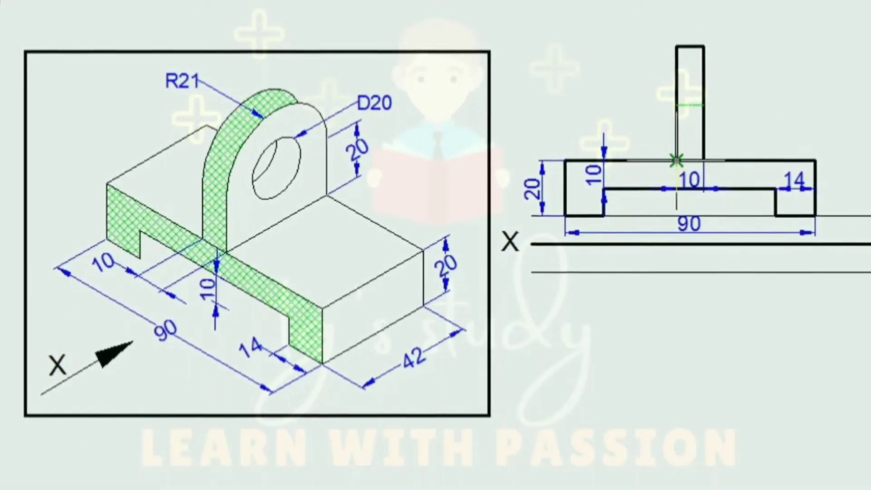
pyautogui.click(676, 159)
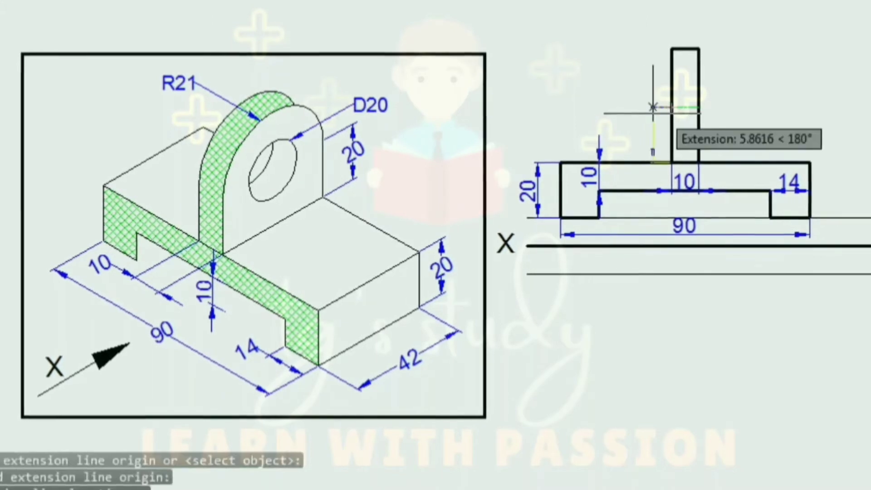
pyautogui.click(652, 108)
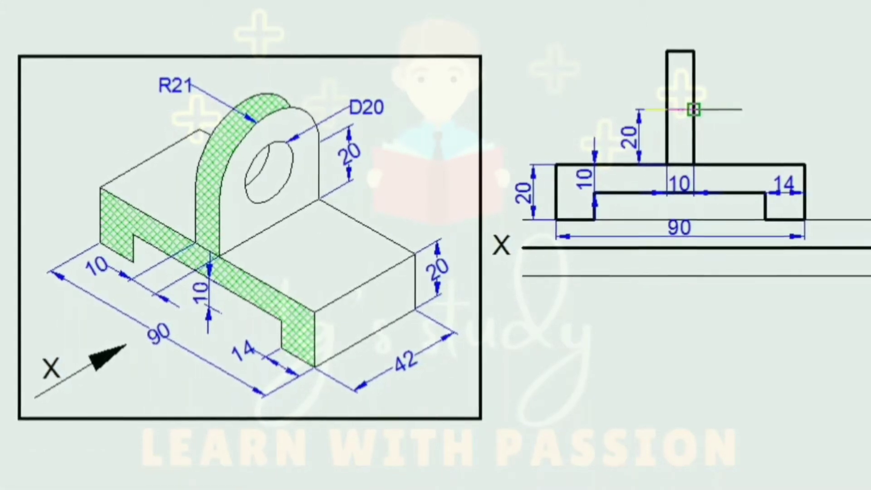
pyautogui.click(693, 109)
pyautogui.click(694, 51)
pyautogui.click(722, 76)
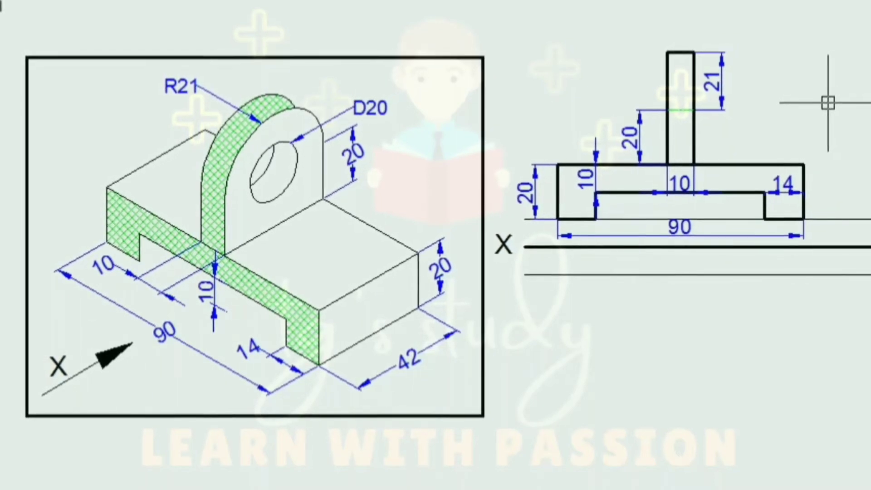
pyautogui.click(654, 220)
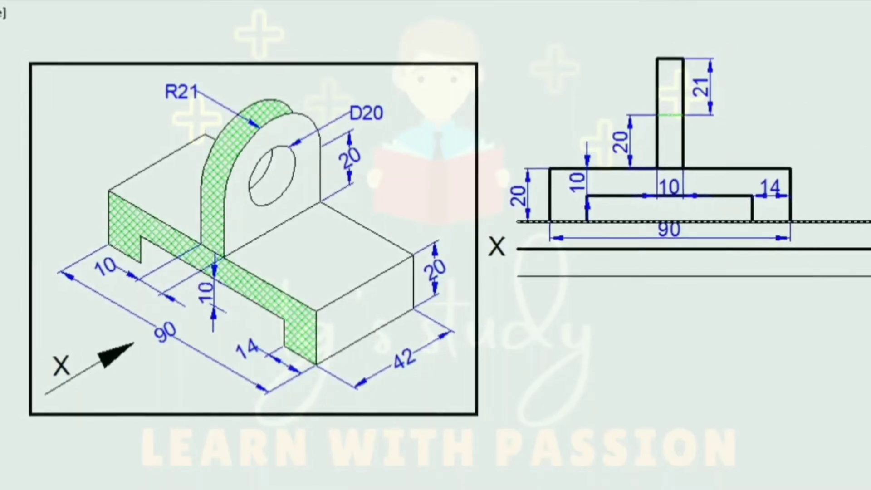
# Delete the baseline and drop vertical construction lines from each front-view edge and step corner.
pyautogui.press('Delete')
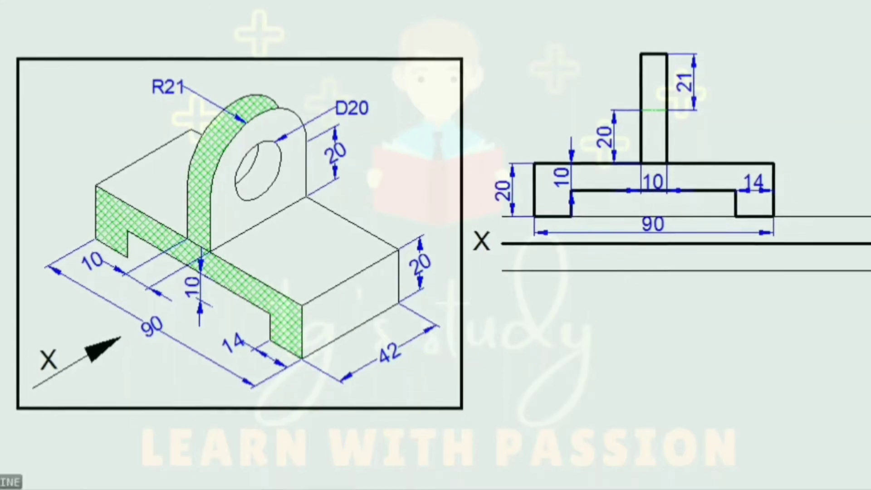
pyautogui.write('V')
pyautogui.press('Return')
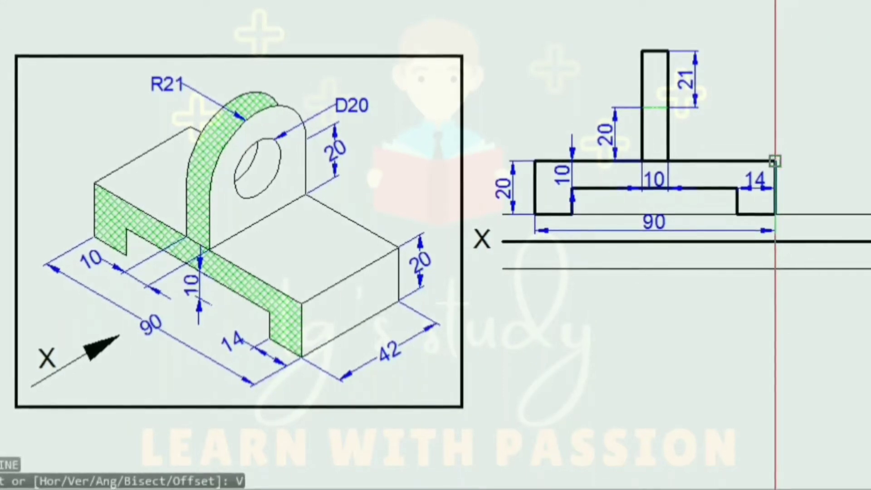
pyautogui.click(775, 161)
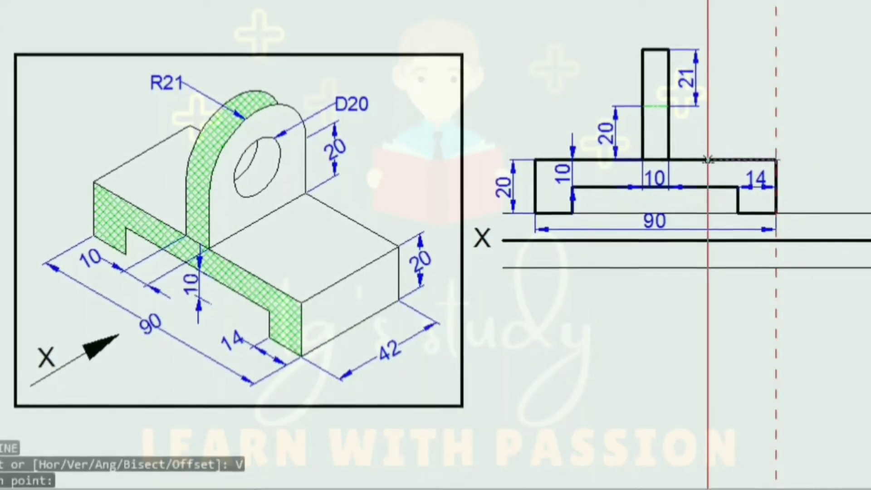
pyautogui.click(669, 158)
pyautogui.click(644, 158)
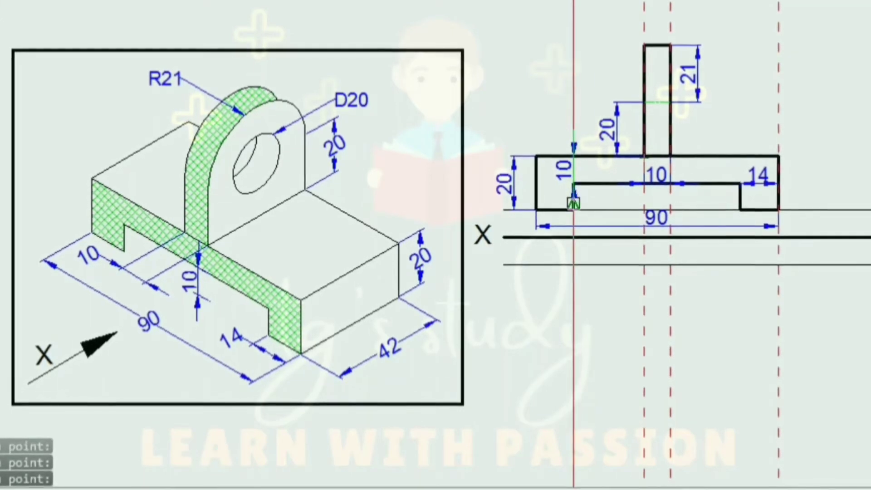
pyautogui.click(573, 203)
pyautogui.click(536, 209)
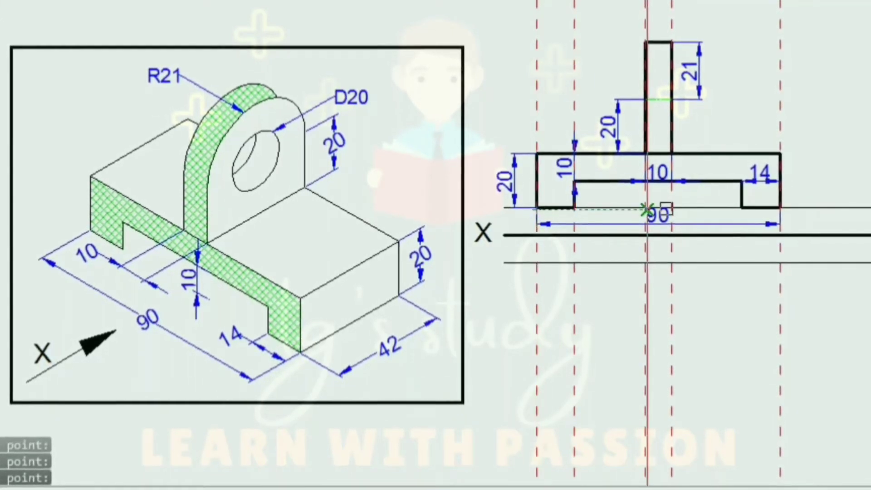
pyautogui.press('Return')
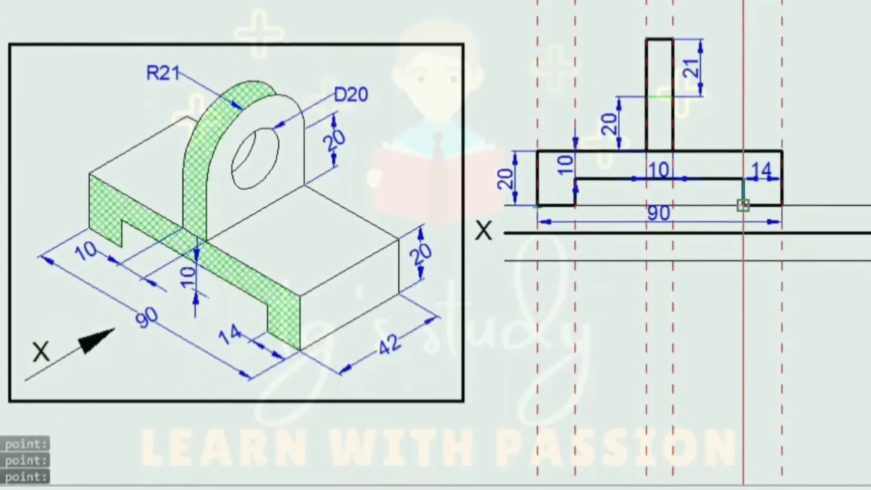
pyautogui.click(742, 205)
pyautogui.press('Escape')
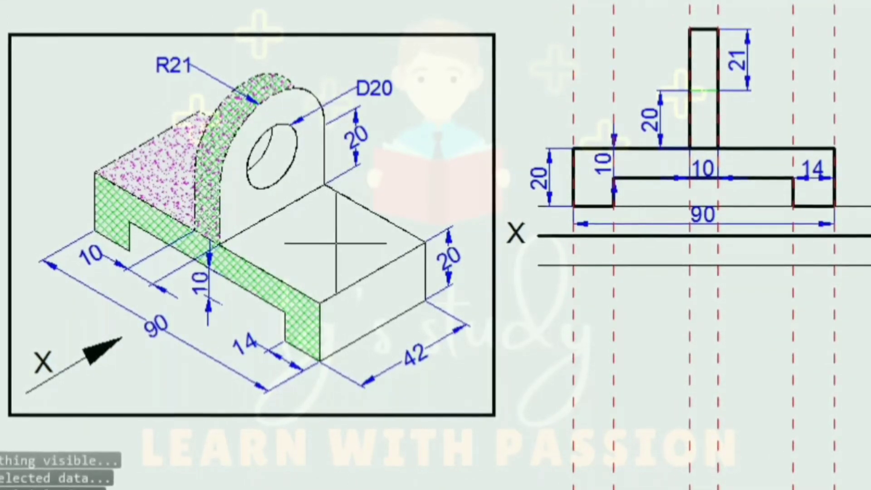
# Fill the isometric base's top faces with a magenta stipple hatch.
pyautogui.click(336, 244)
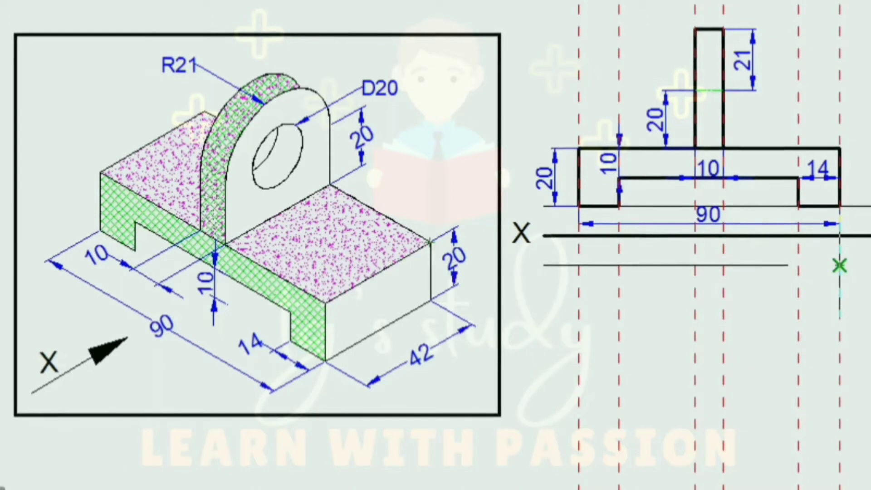
# Draw the top view's 90-long edge from the right projection line.
pyautogui.click(839, 265)
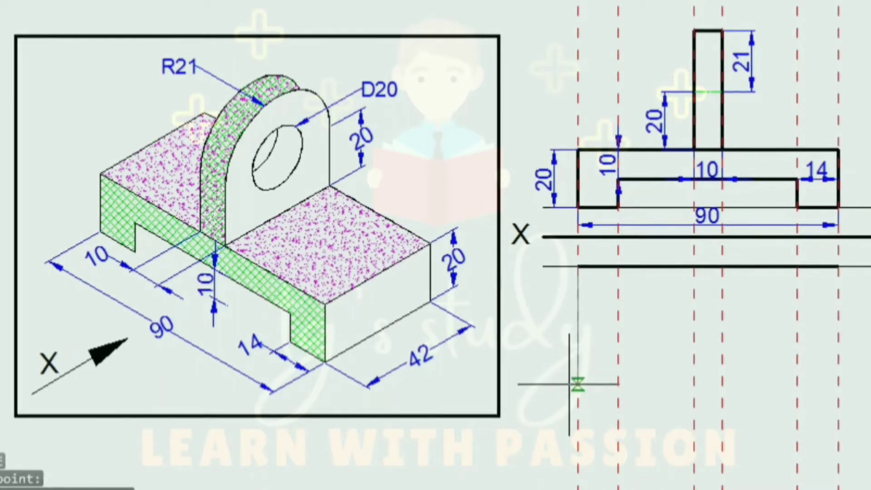
pyautogui.write('90')
pyautogui.press('Return')
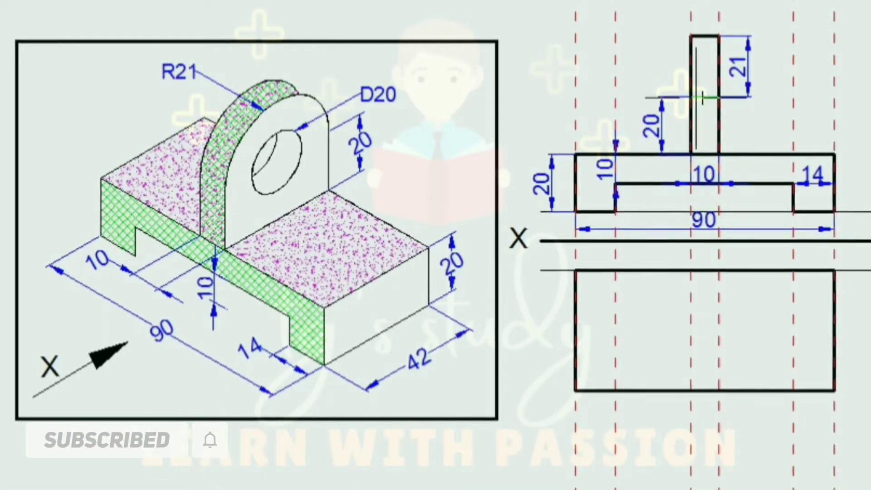
# Add the lug's two edge lines to the top view and select its centre line.
pyautogui.click(691, 186)
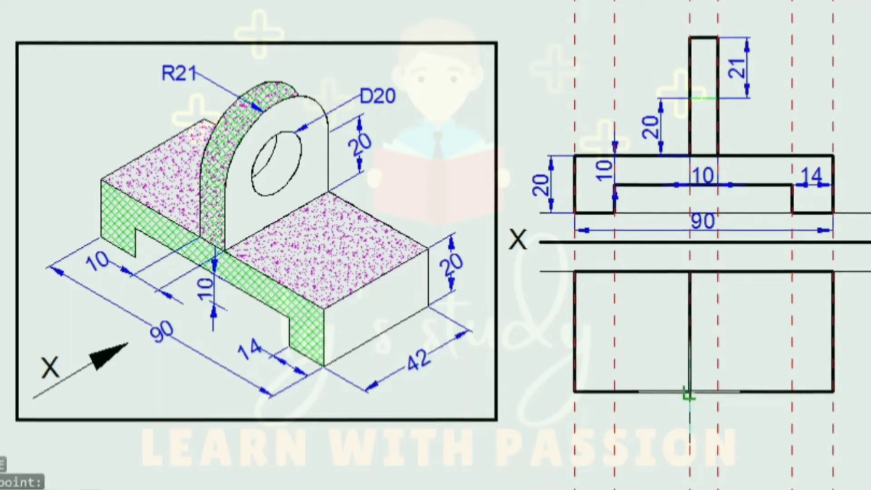
pyautogui.click(689, 393)
pyautogui.press('Return')
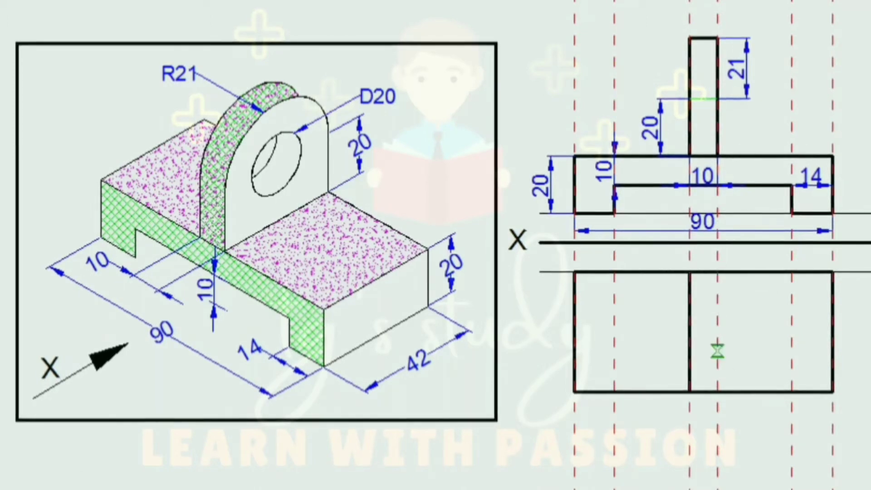
pyautogui.click(716, 392)
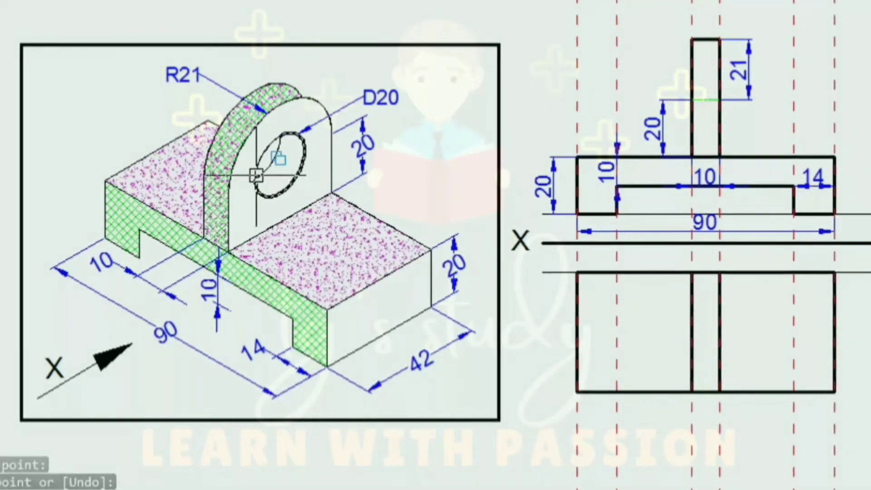
pyautogui.press('Return')
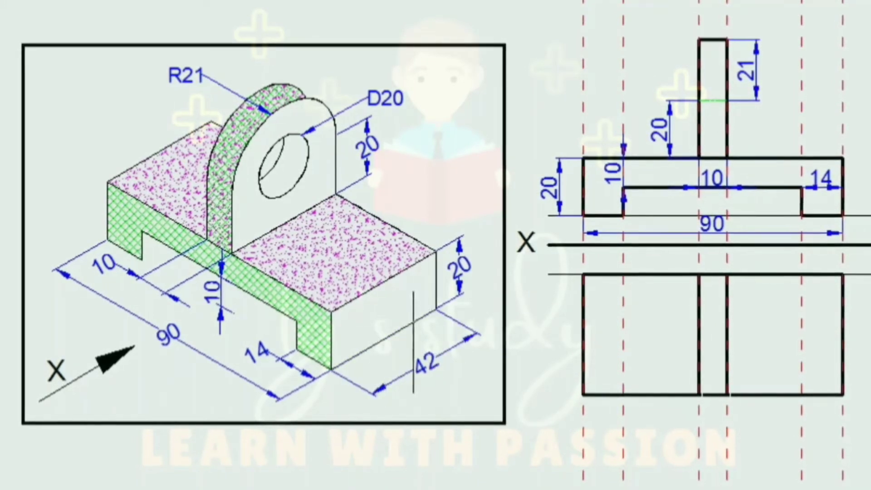
pyautogui.press('Escape')
pyautogui.click(687, 334)
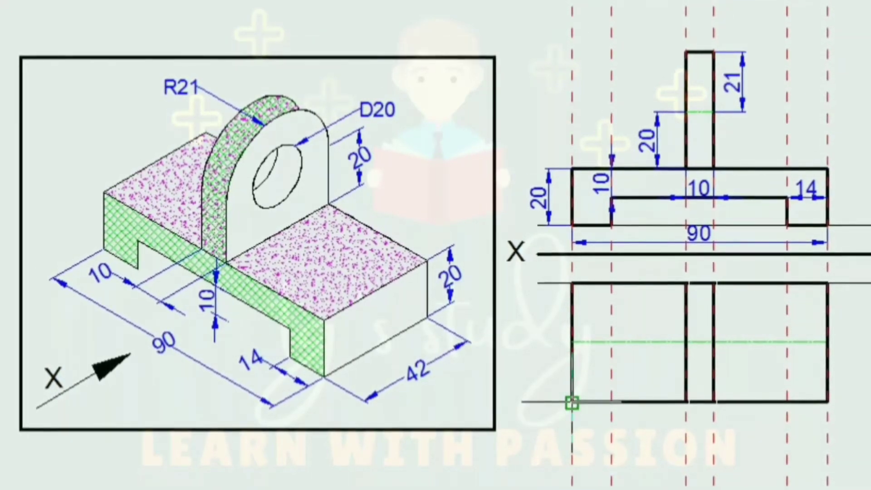
# Add the 42 depth dimension to the top view and finish the X, Y, X1, Y1 labels.
pyautogui.write('dli')
pyautogui.press('Return')
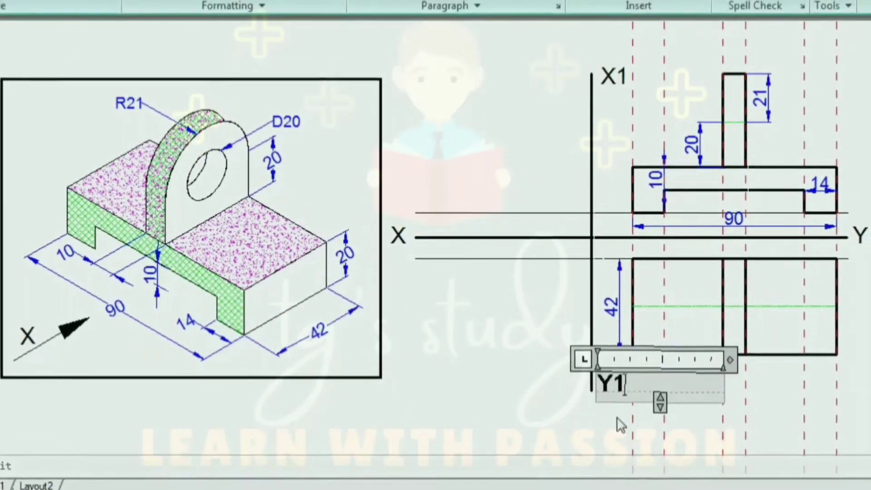
pyautogui.write('1')
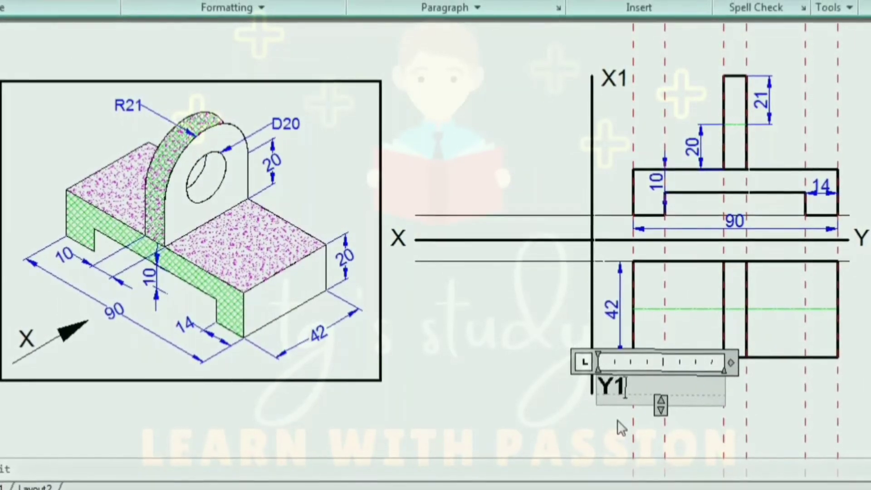
pyautogui.click(602, 424)
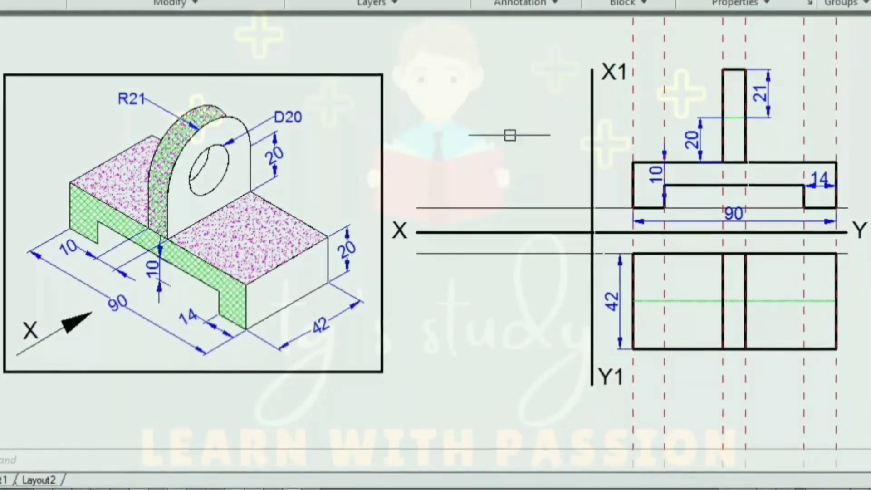
# Brick-hatch the lug's front face and the base's right end face on the isometric view.
pyautogui.write('h')
pyautogui.press('Return')
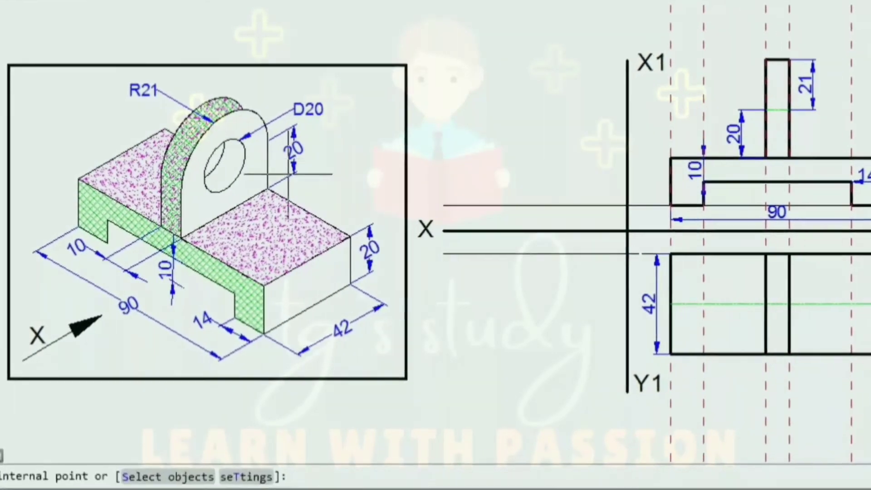
pyautogui.click(268, 174)
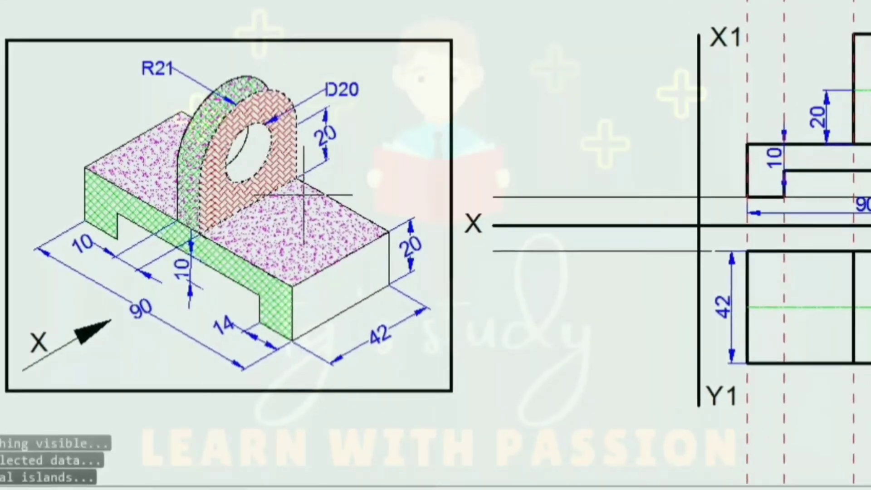
pyautogui.click(370, 276)
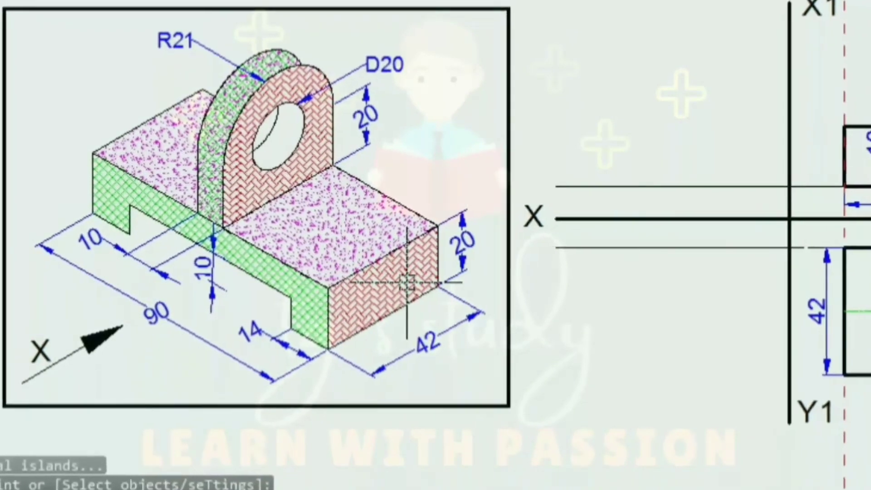
pyautogui.press('Return')
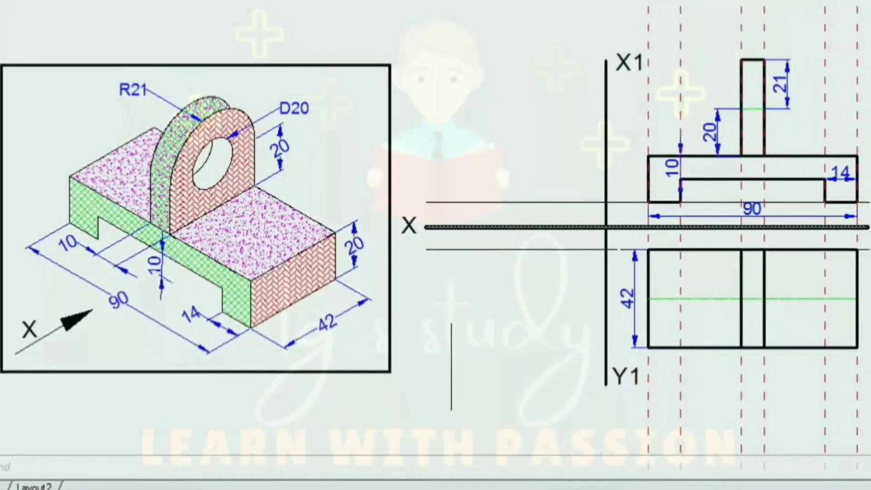
# Finish the 45° mitre line and project horizontal lines from the lug, base, slot and top-view edges.
pyautogui.click(449, 369)
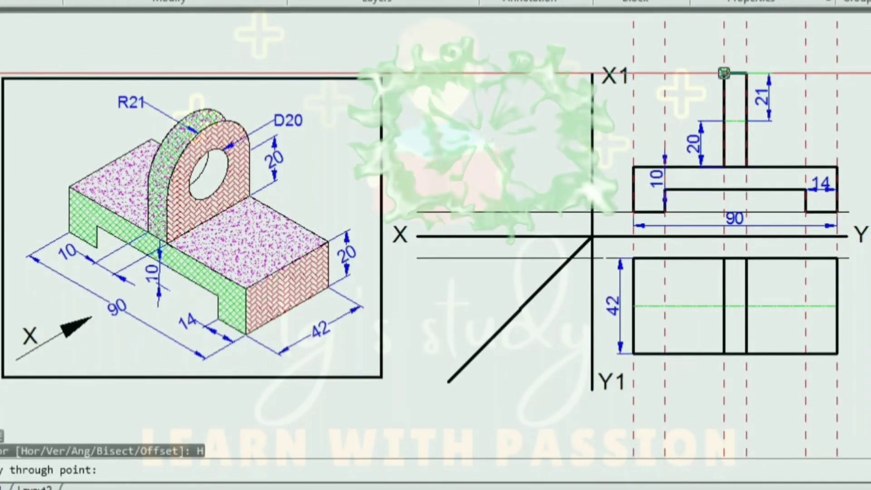
pyautogui.click(723, 72)
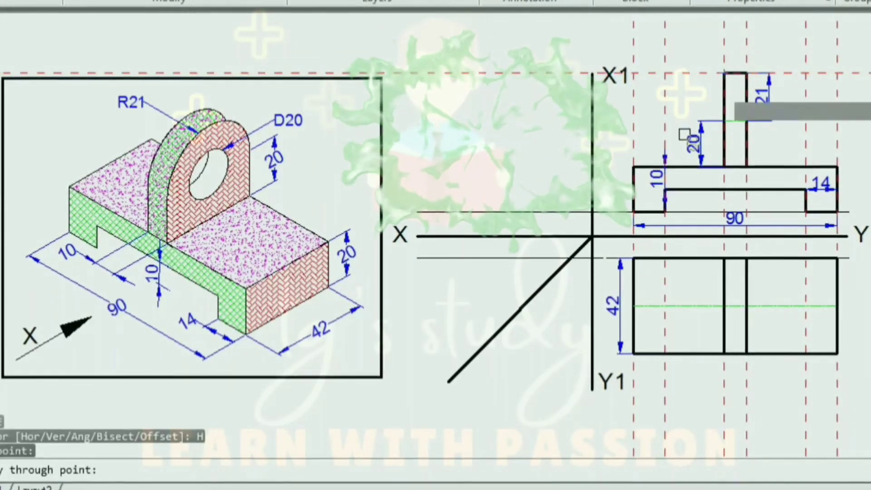
pyautogui.click(635, 166)
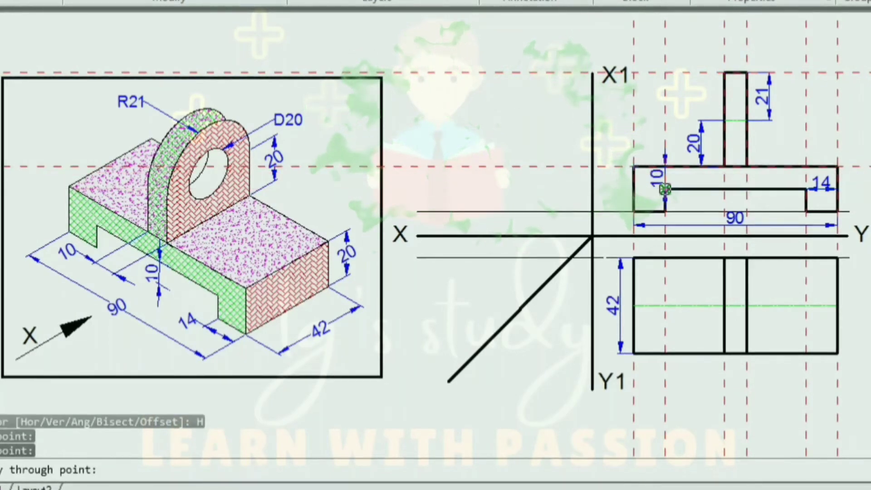
pyautogui.click(665, 188)
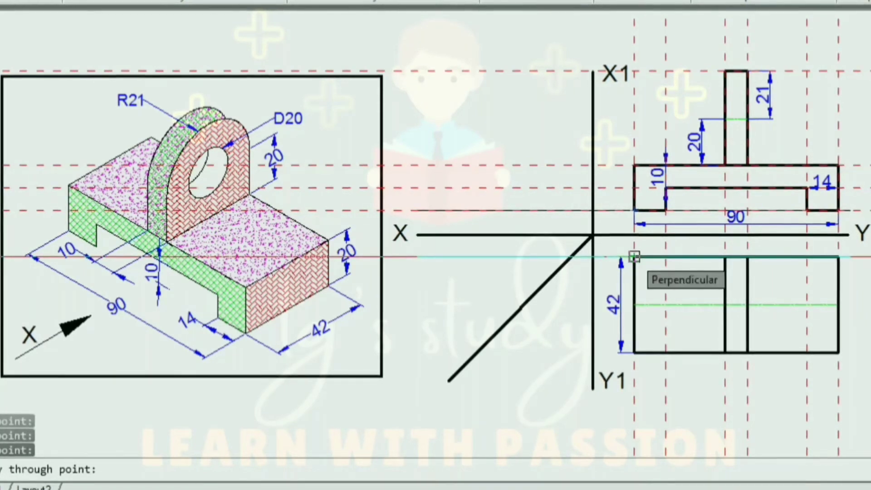
pyautogui.click(634, 257)
pyautogui.click(632, 352)
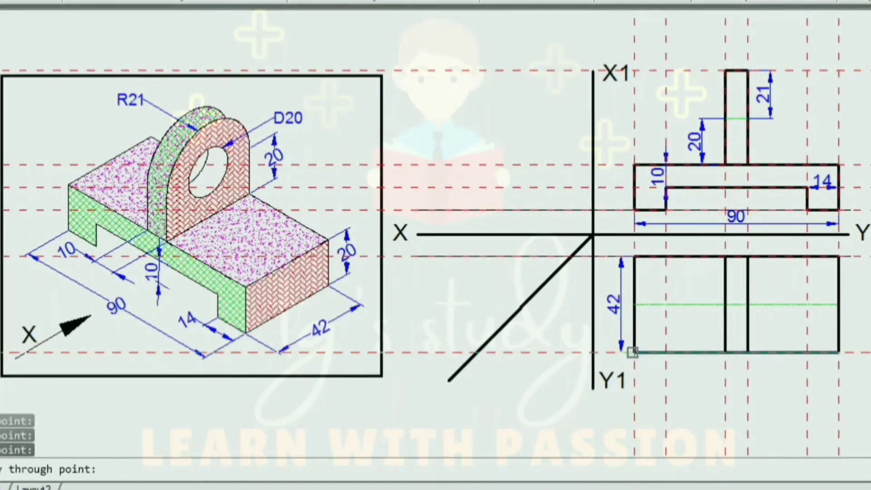
pyautogui.press('Escape')
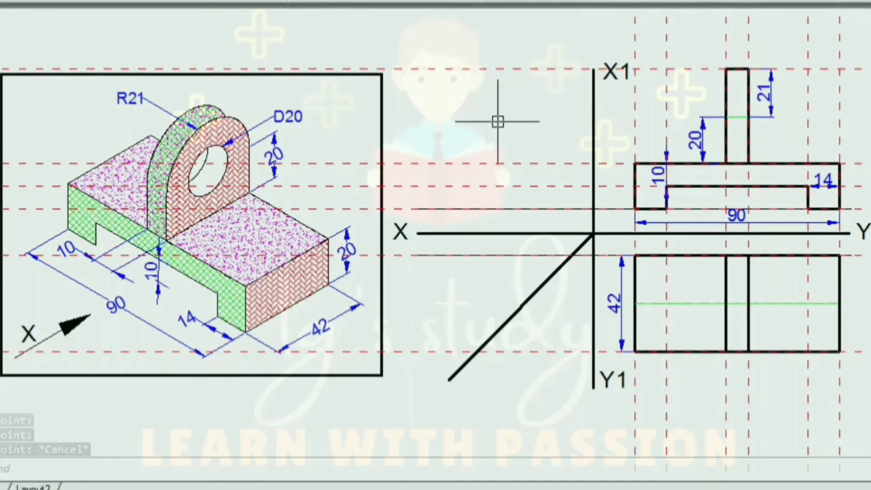
# Add horizontal construction lines through the hole centre height and the top view's centre line.
pyautogui.press('Return')
pyautogui.write('h')
pyautogui.press('Return')
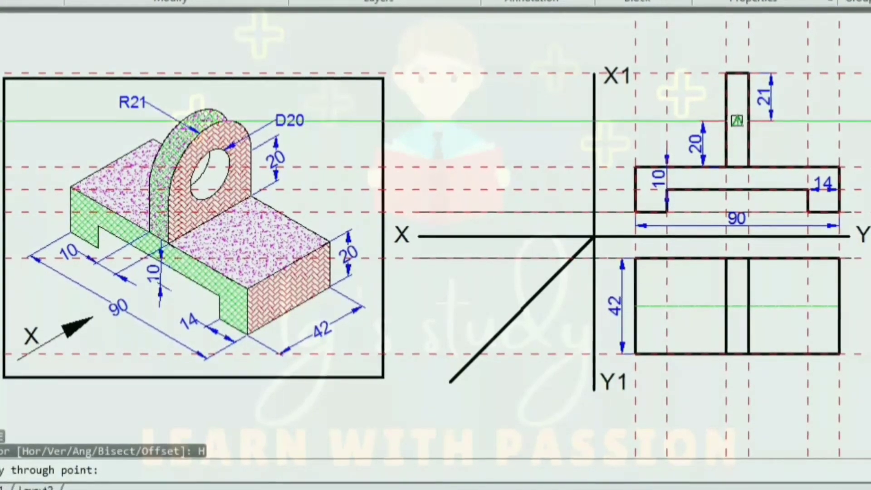
pyautogui.click(736, 121)
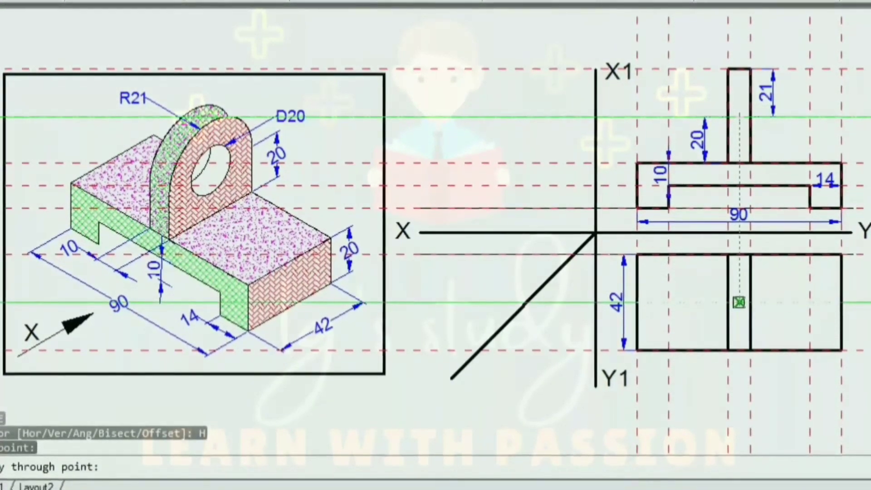
pyautogui.click(739, 302)
pyautogui.press('Return')
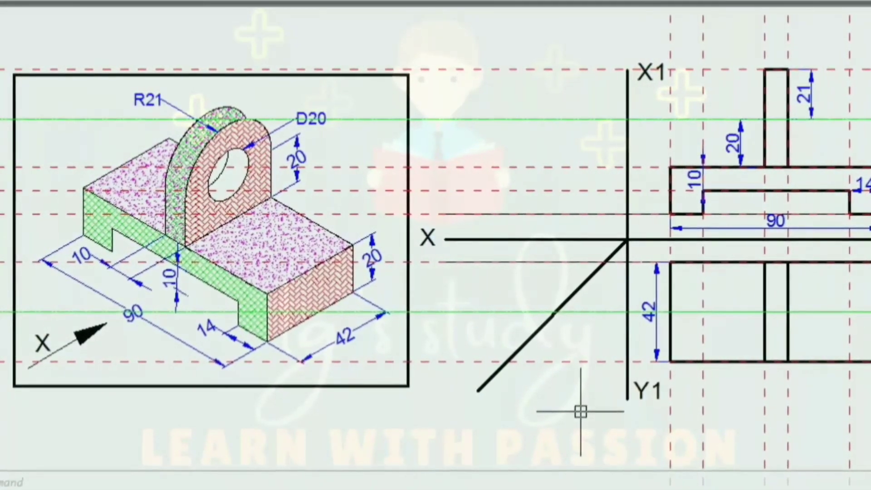
# Drop two vertical construction lines through the mitre-line intersections.
pyautogui.write('xl')
pyautogui.press('Return')
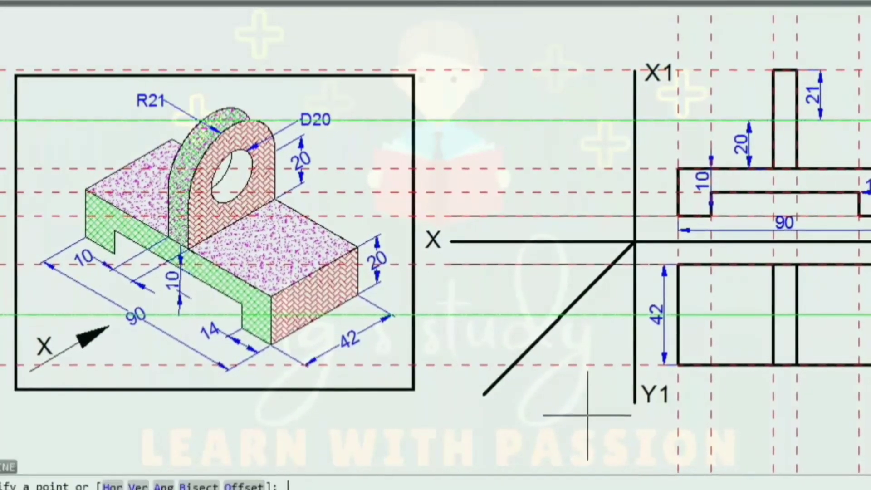
pyautogui.write('V')
pyautogui.press('Return')
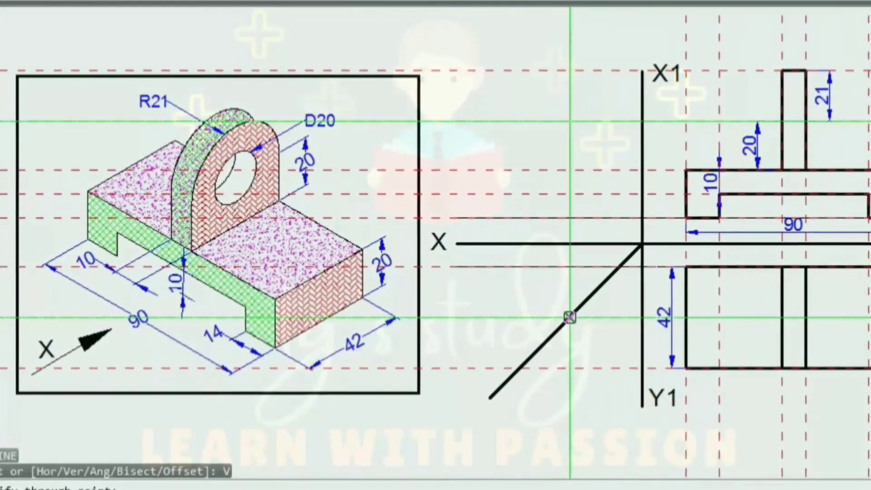
pyautogui.click(570, 318)
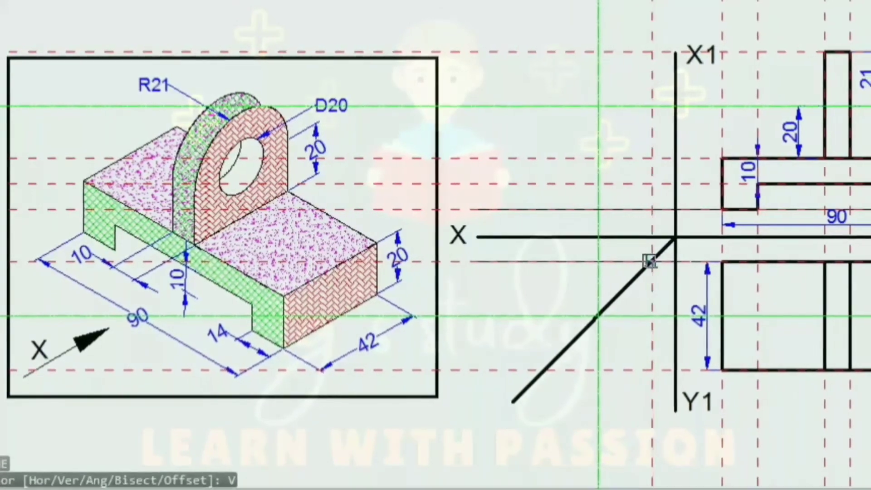
pyautogui.click(524, 363)
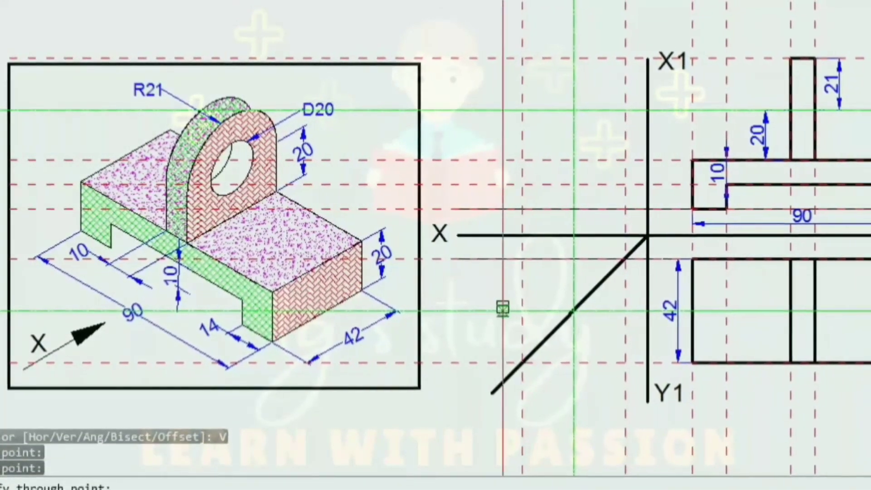
pyautogui.press('Escape')
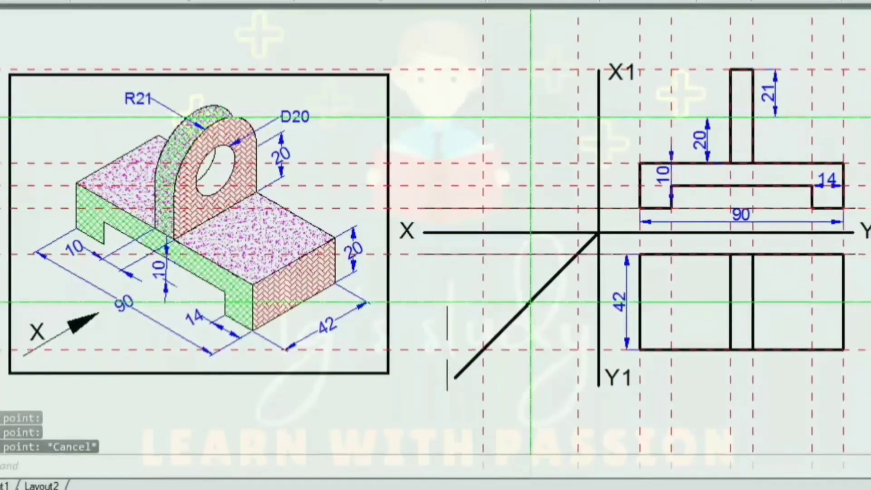
# With Ortho on, outline the 42 by 20 base rectangle of the side view.
pyautogui.write('l')
pyautogui.press('Return')
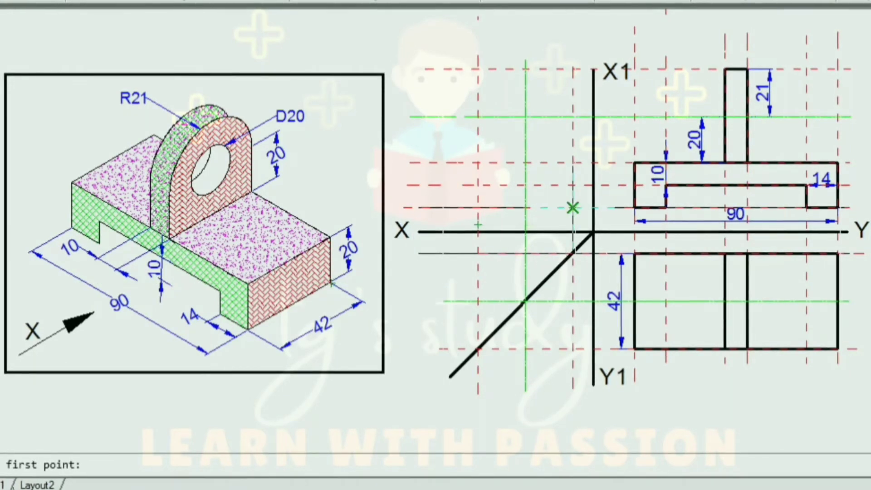
pyautogui.click(573, 208)
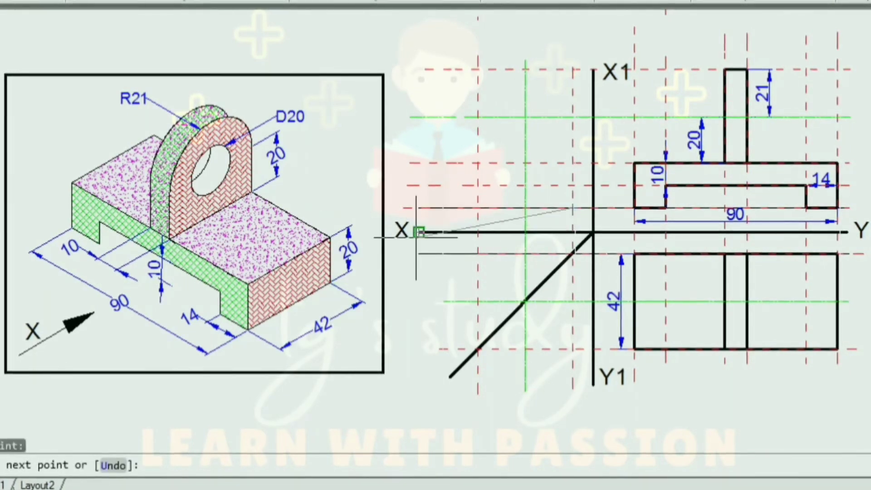
pyautogui.press('F8')
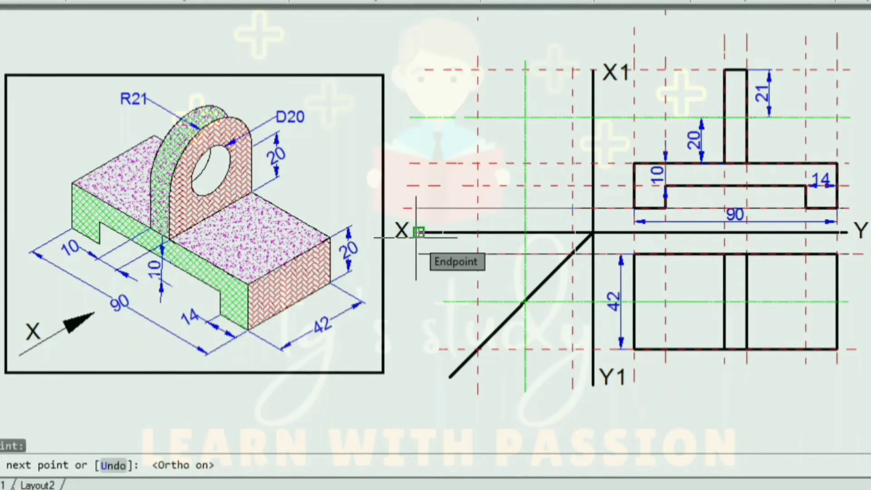
pyautogui.write('42')
pyautogui.press('Return')
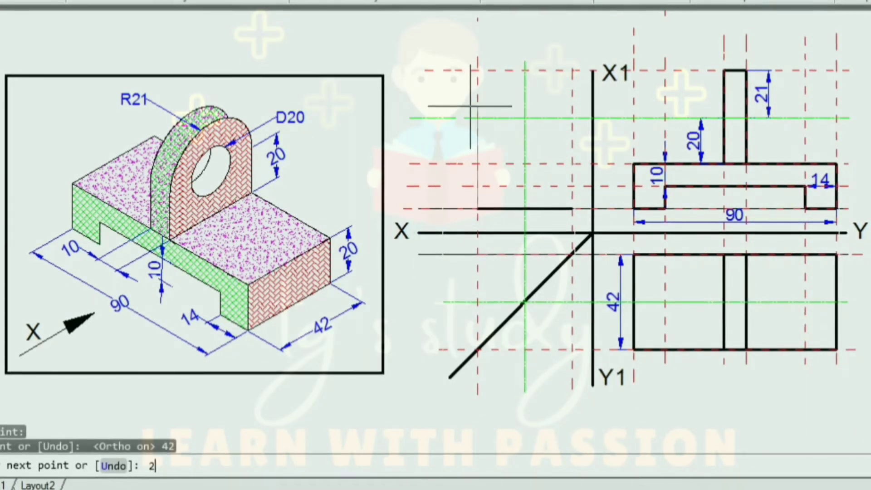
pyautogui.write('0')
pyautogui.press('Return')
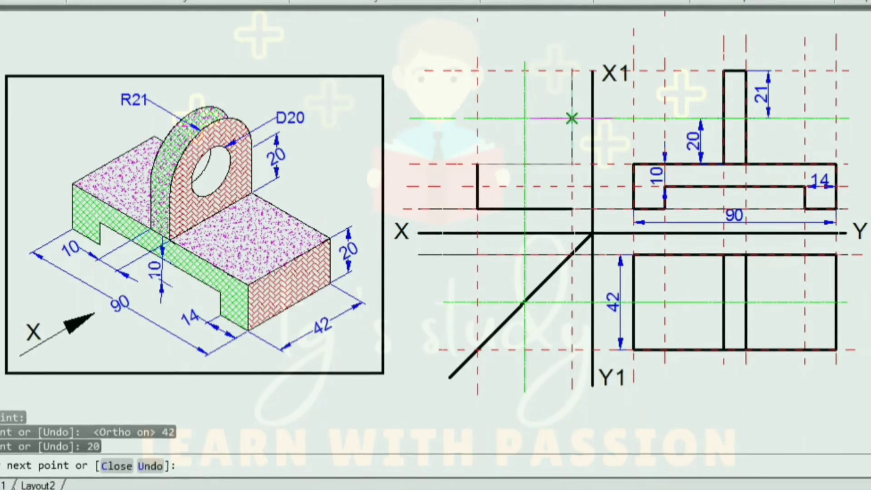
pyautogui.write('42')
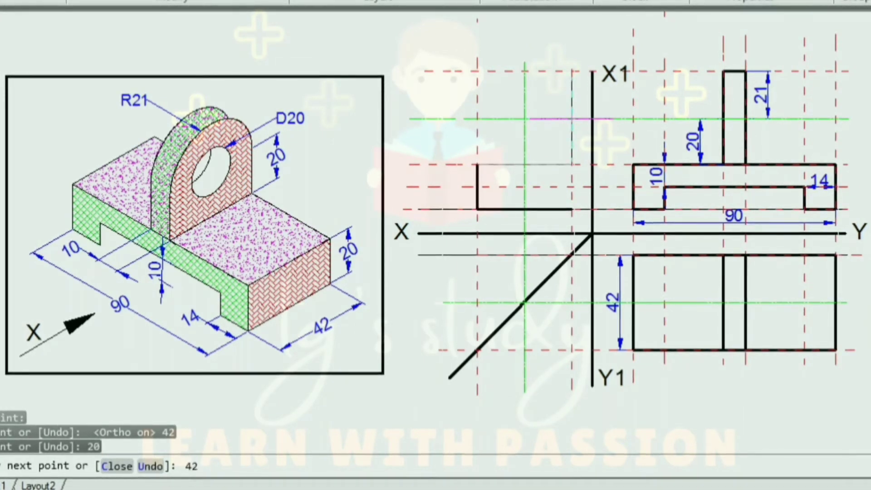
pyautogui.press('Return')
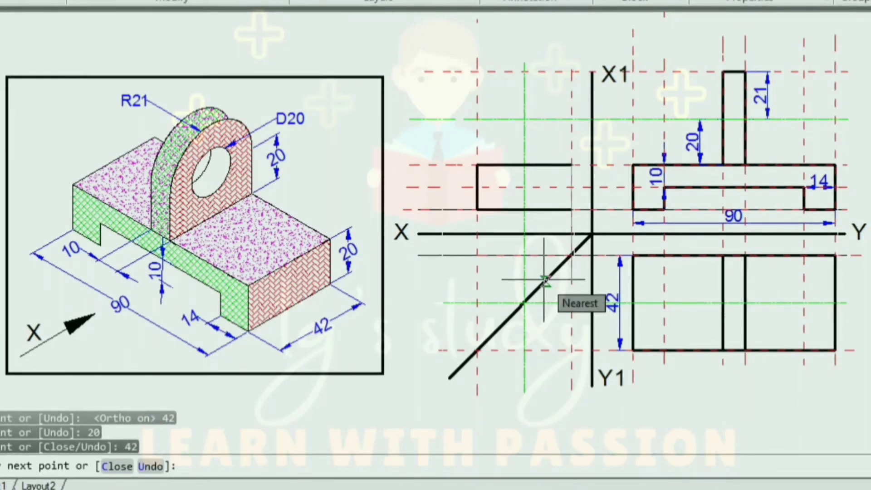
pyautogui.write('20')
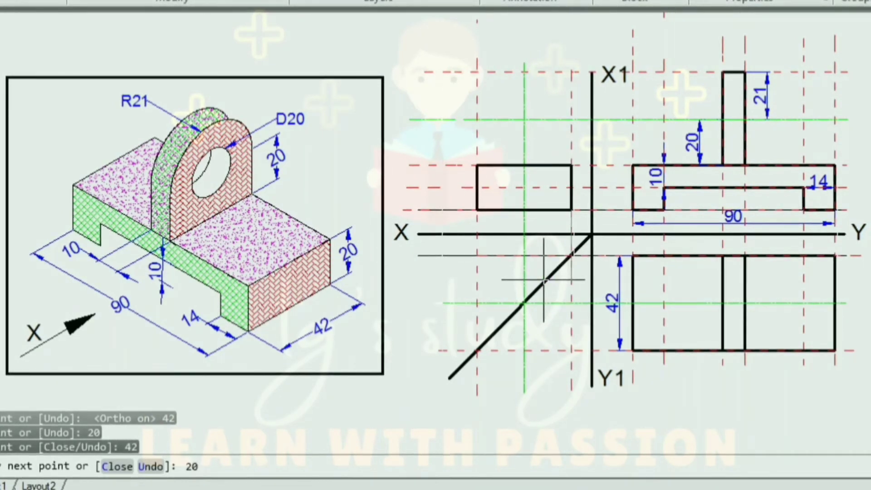
pyautogui.press('Return')
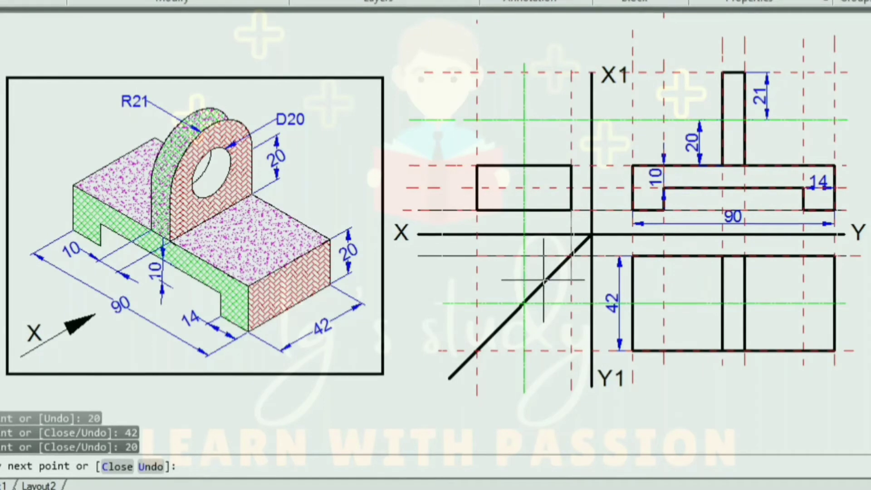
pyautogui.press('Escape')
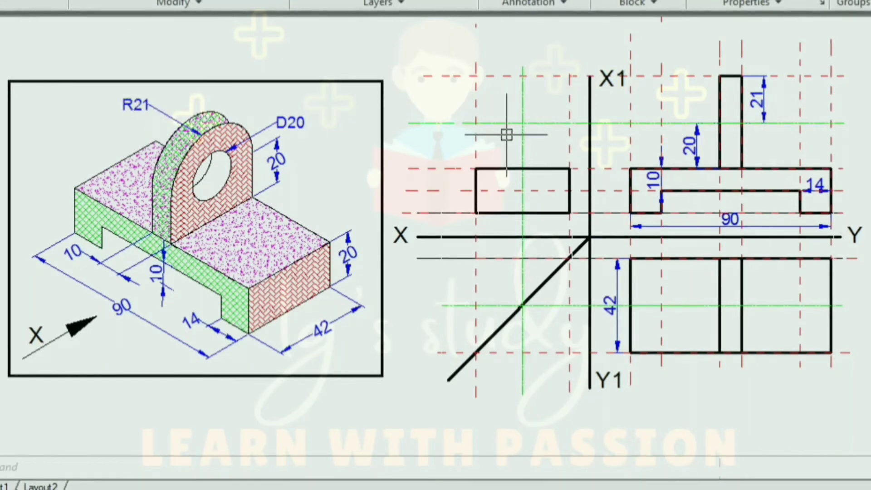
# Draw an R21 circle on the side view's centre-line intersection.
pyautogui.write('c')
pyautogui.press('Return')
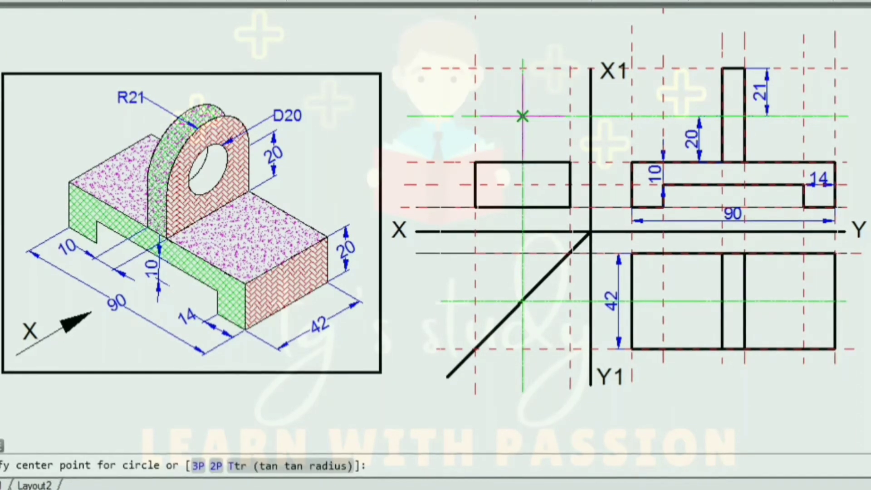
pyautogui.click(522, 123)
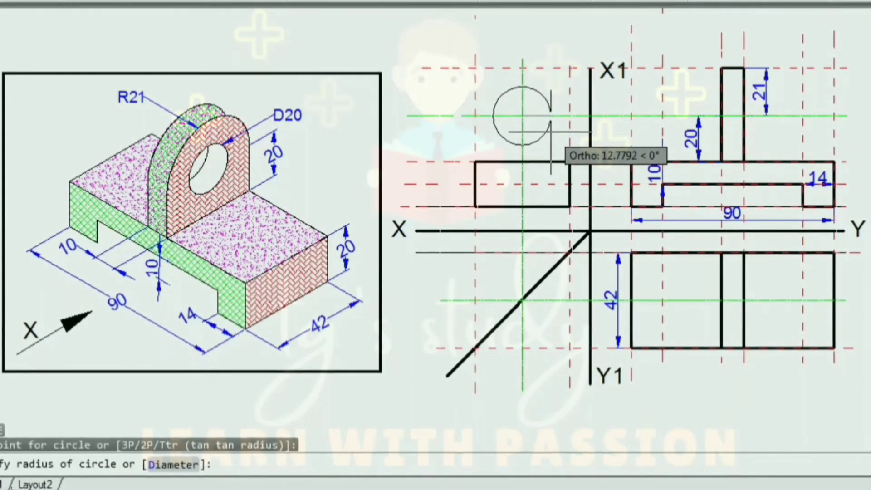
pyautogui.write('R')
pyautogui.press('Return')
pyautogui.write('2')
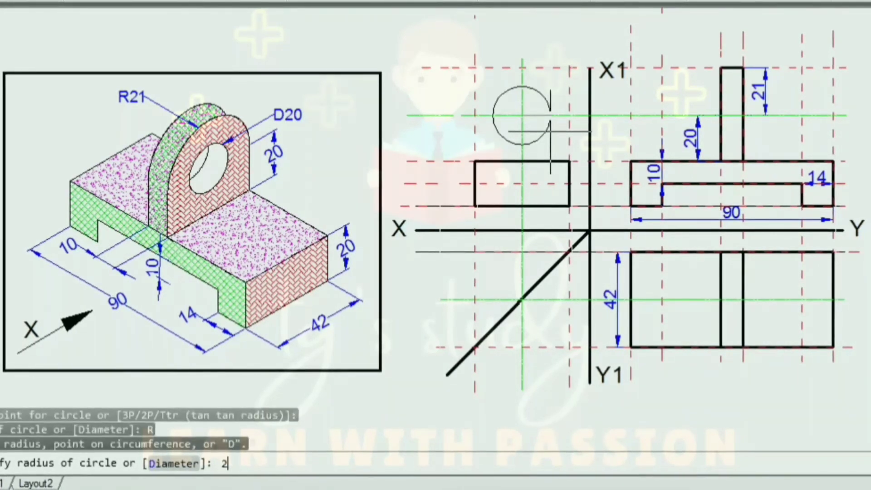
pyautogui.write('1')
pyautogui.press('Return')
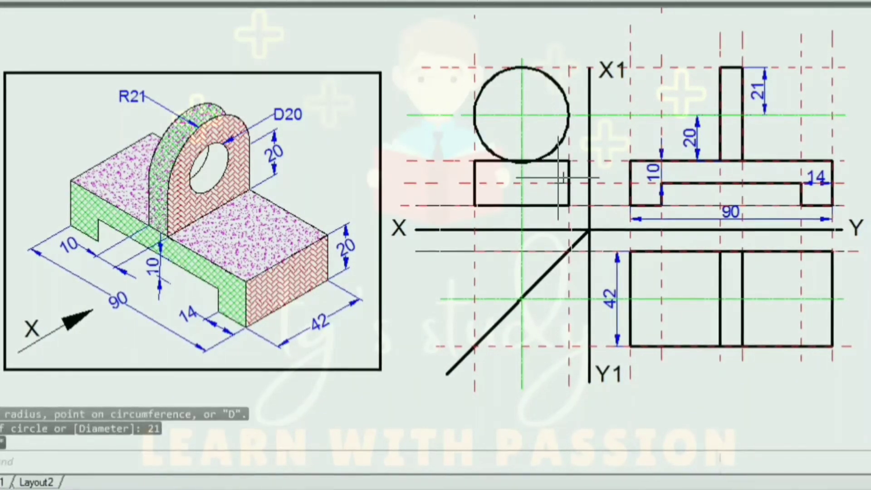
pyautogui.write('tr')
pyautogui.press('Return')
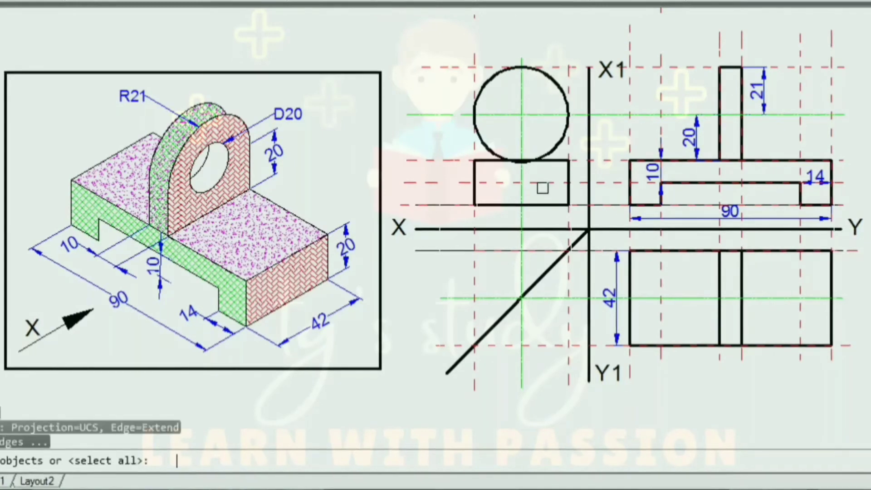
pyautogui.press('Escape')
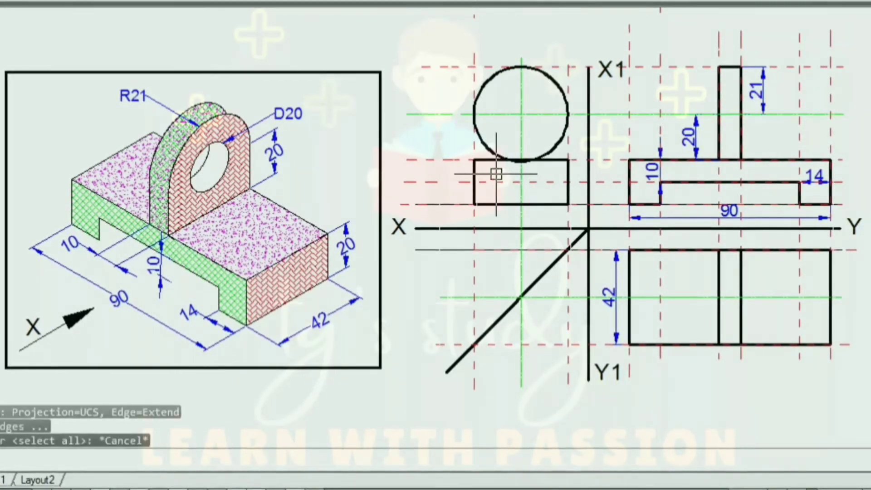
# Draw straight sides from the base's top corners up tangent to the R21 circle.
pyautogui.write('l')
pyautogui.press('Return')
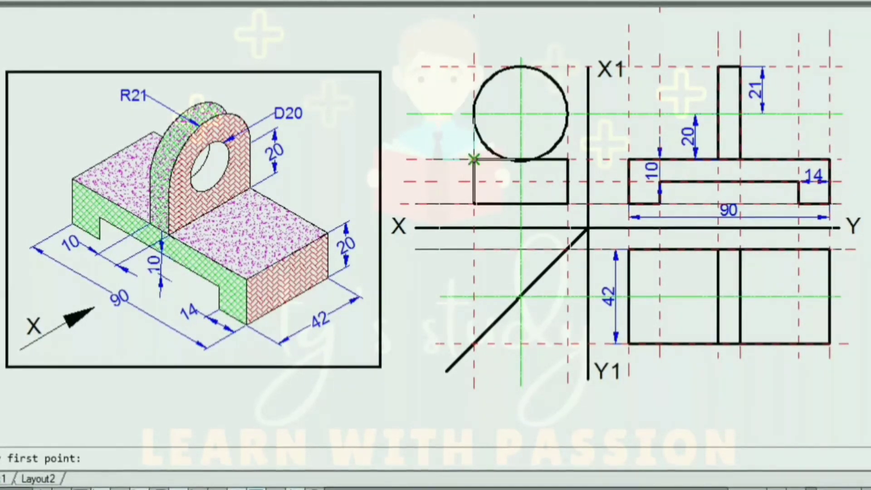
pyautogui.click(474, 160)
pyautogui.click(473, 114)
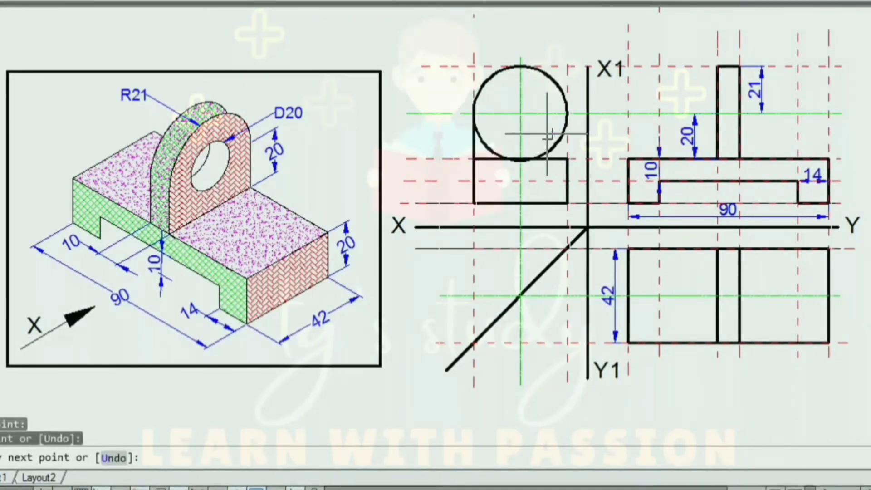
pyautogui.press('Return')
pyautogui.press('Return')
pyautogui.click(567, 159)
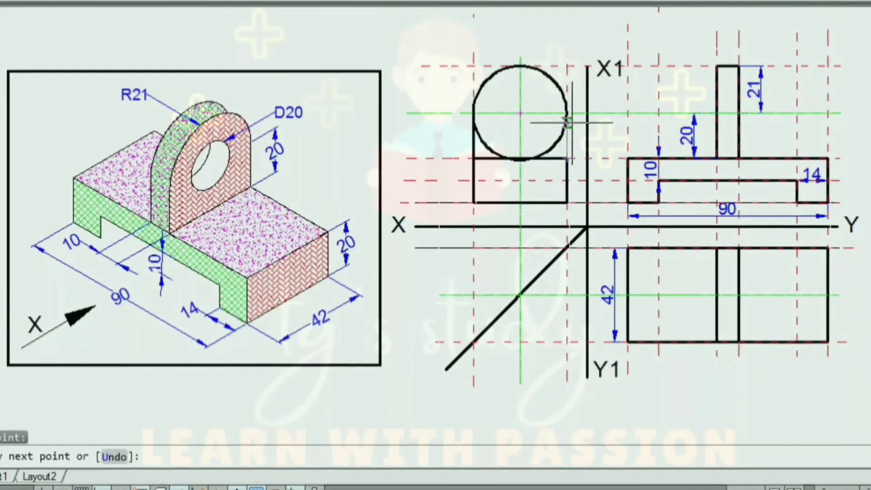
pyautogui.click(570, 113)
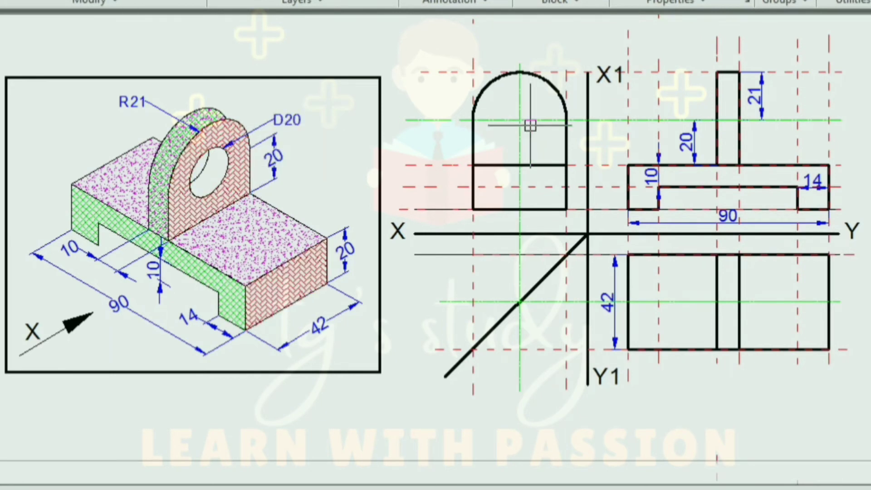
# Start a diameter-sized circle at the centre-line intersection for the 20 hole.
pyautogui.write('c')
pyautogui.press('Return')
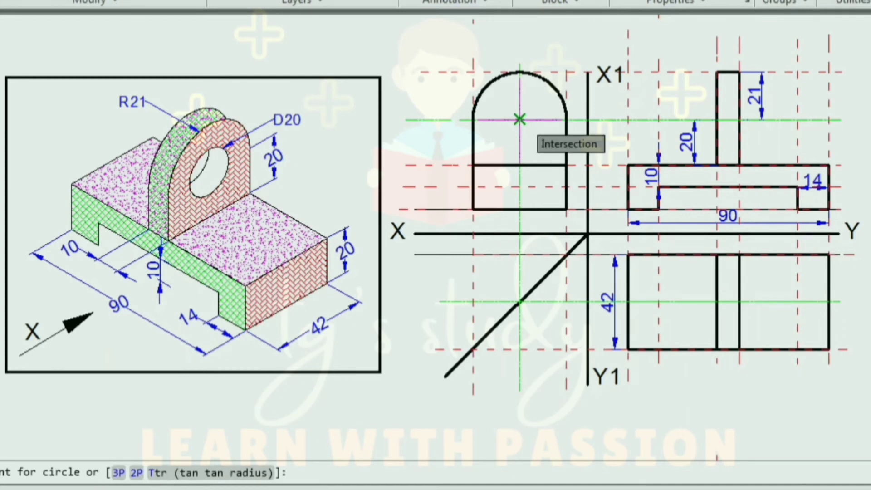
pyautogui.click(520, 119)
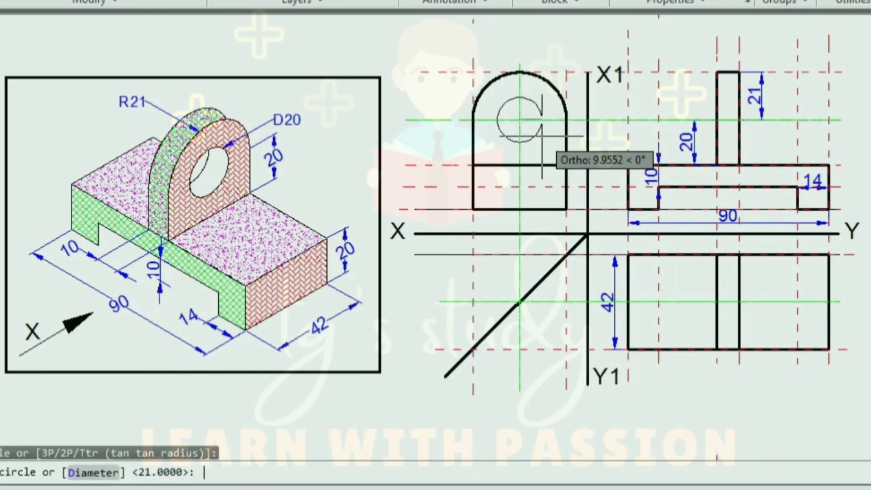
pyautogui.write('d')
pyautogui.press('Return')
pyautogui.press('Return')
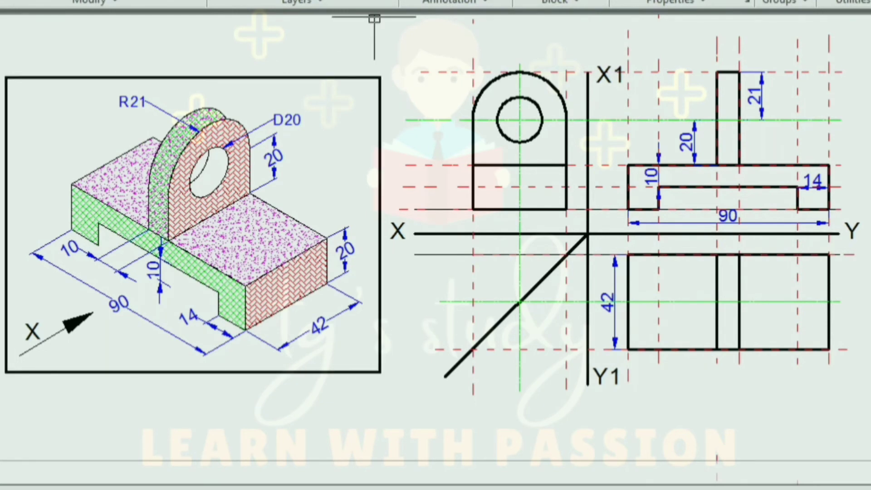
# Dimension the side view's 42 overall width below the base.
pyautogui.write('dli')
pyautogui.press('Return')
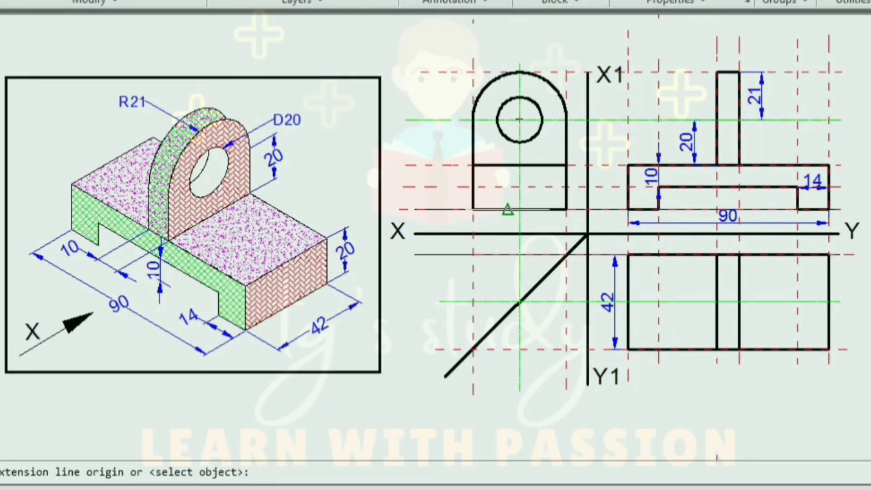
pyautogui.click(472, 209)
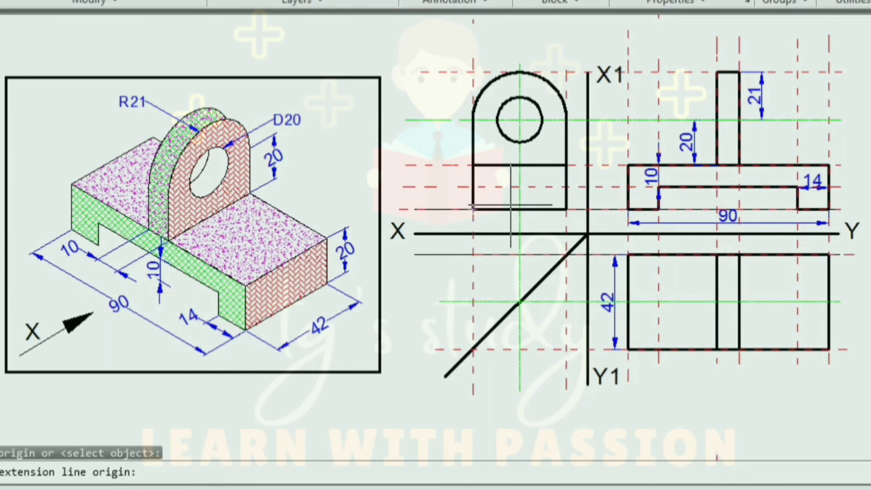
pyautogui.click(565, 209)
pyautogui.click(542, 228)
# Add the 20 base height and 20 hole-centre height dimensions on the left.
pyautogui.press('Return')
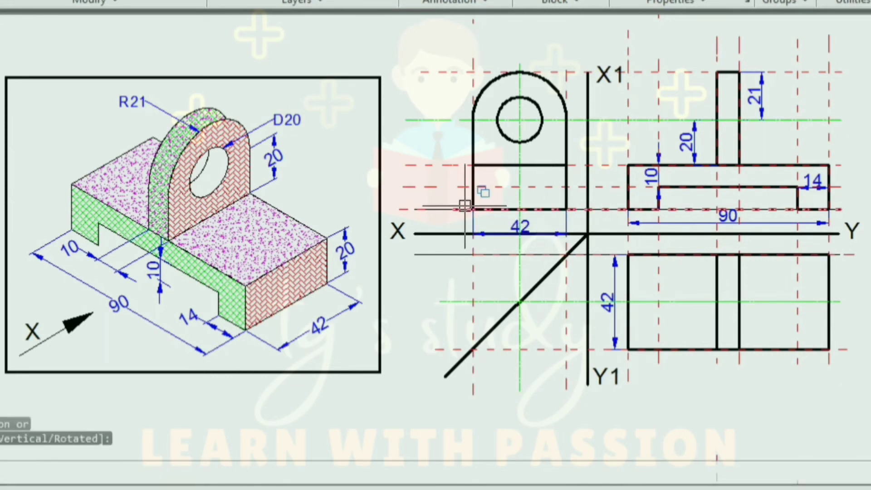
pyautogui.click(473, 209)
pyautogui.click(472, 165)
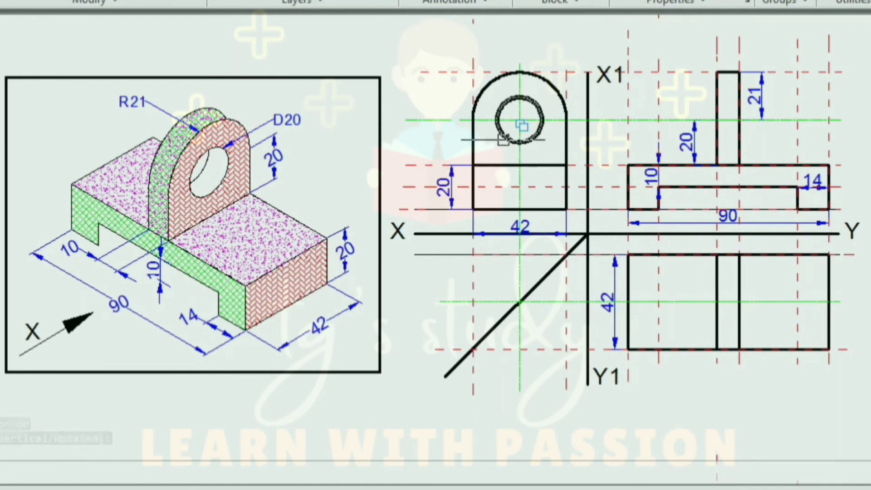
pyautogui.press('Return')
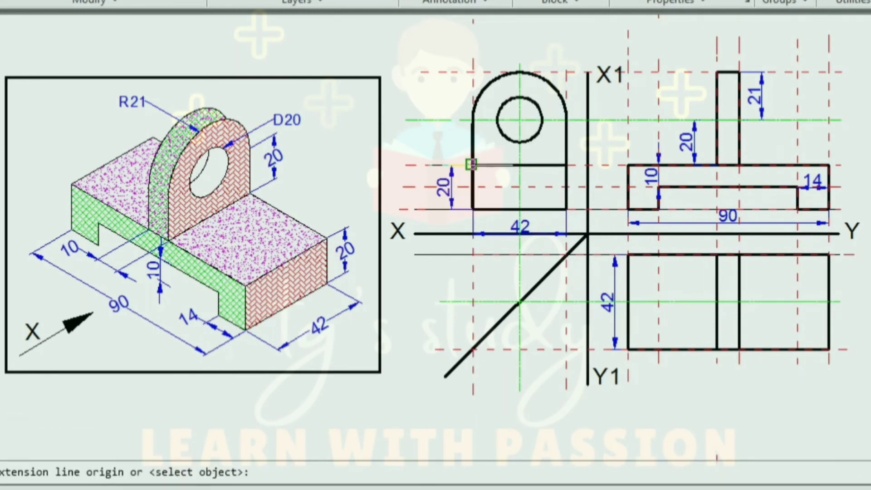
pyautogui.click(471, 164)
pyautogui.click(471, 120)
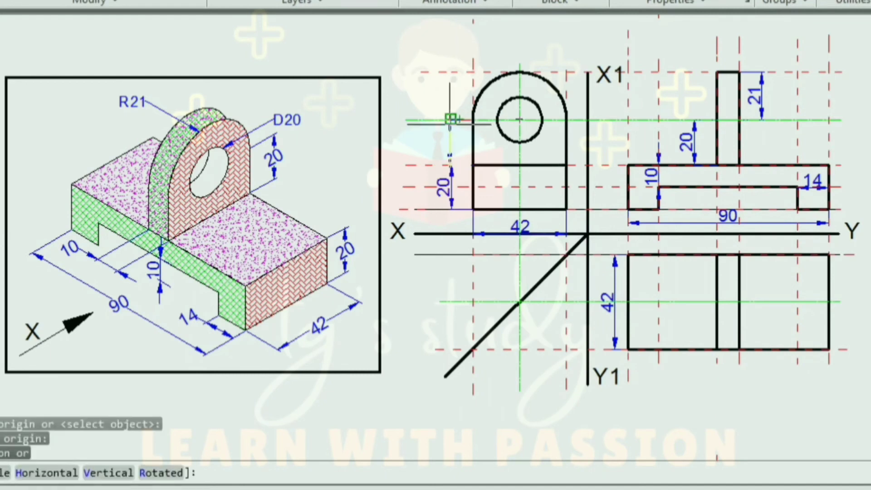
pyautogui.click(450, 119)
pyautogui.click(450, 164)
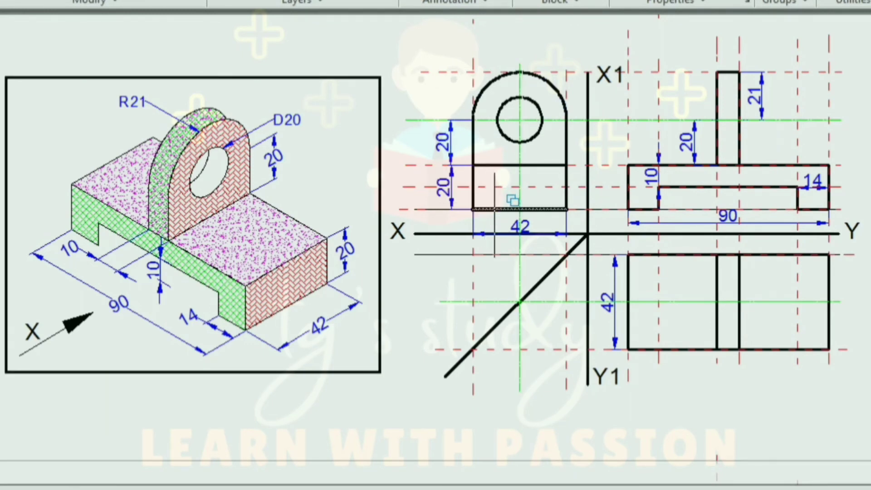
# Dimension the Ø20 hole and the R21 top arc.
pyautogui.click(501, 133)
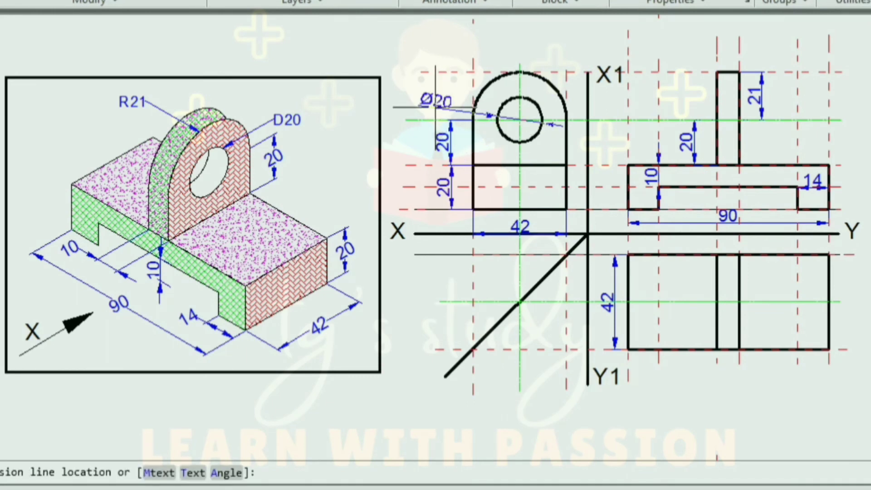
pyautogui.click(435, 107)
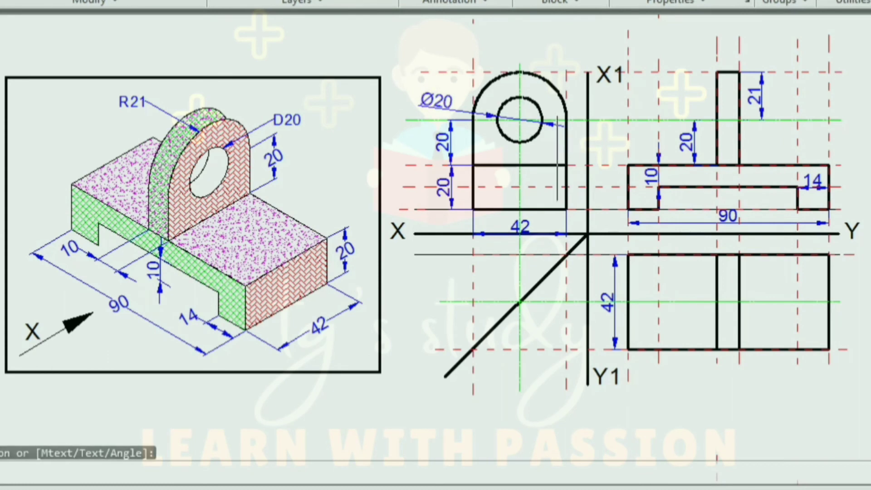
pyautogui.press('Return')
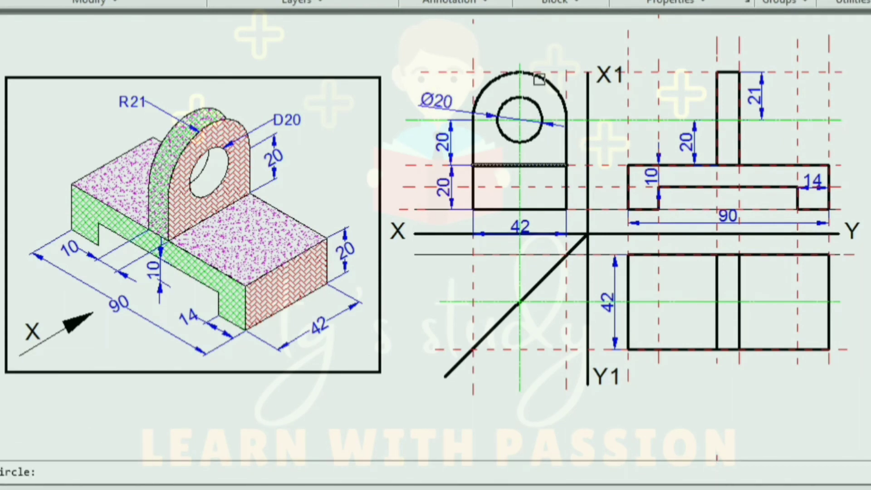
pyautogui.click(541, 78)
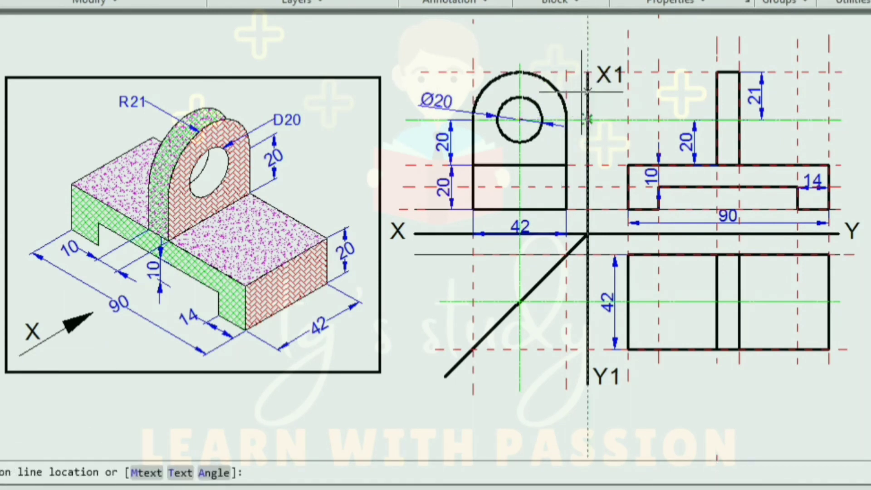
pyautogui.click(583, 60)
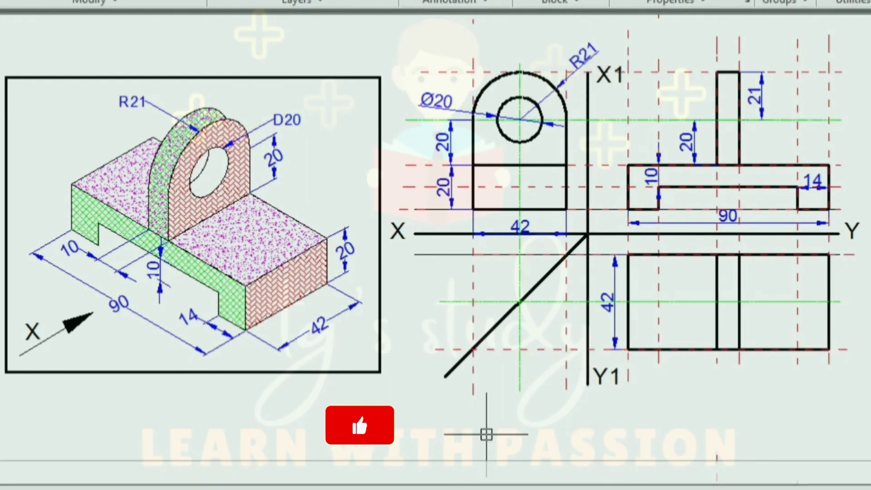
# Place the red underlined labels FV above the front view, TV below the top view, RHSV above the side view.
pyautogui.press('Escape')
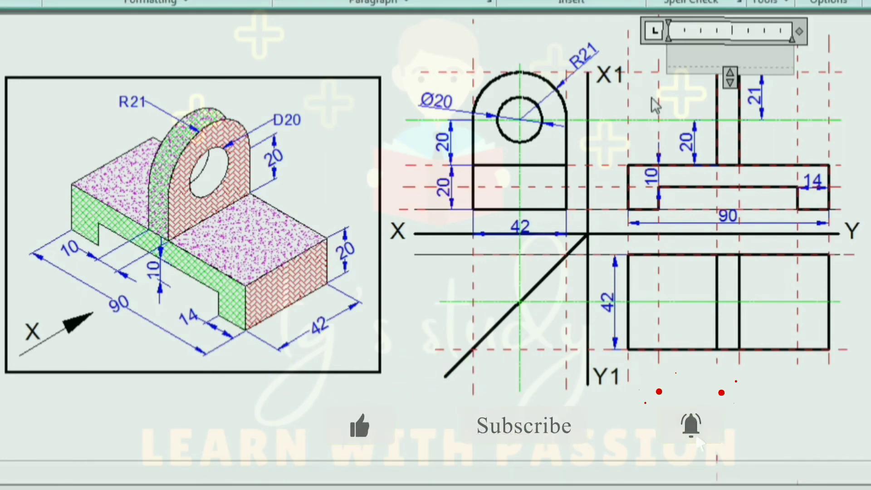
pyautogui.write('FV')
pyautogui.click(533, 32)
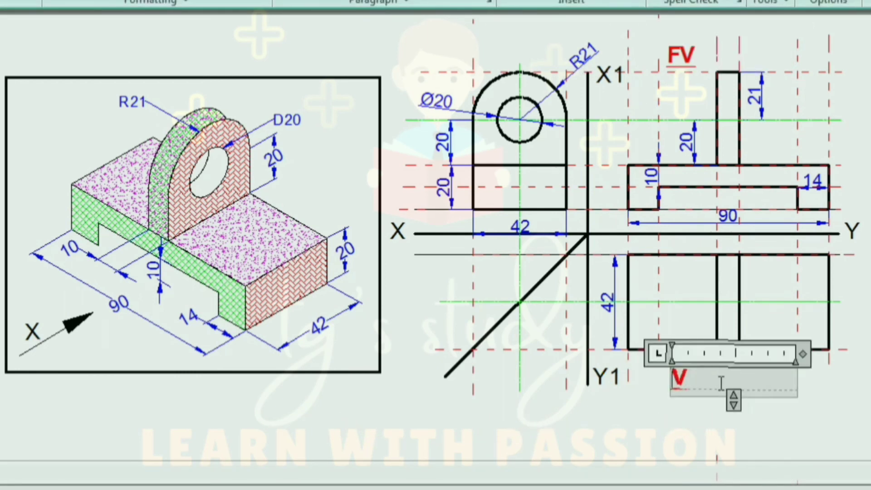
pyautogui.write('T')
pyautogui.click(654, 418)
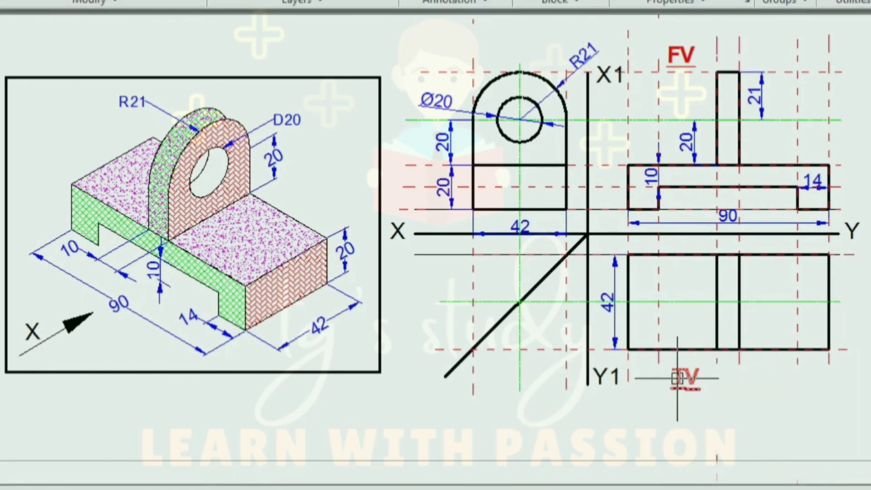
pyautogui.write('R')
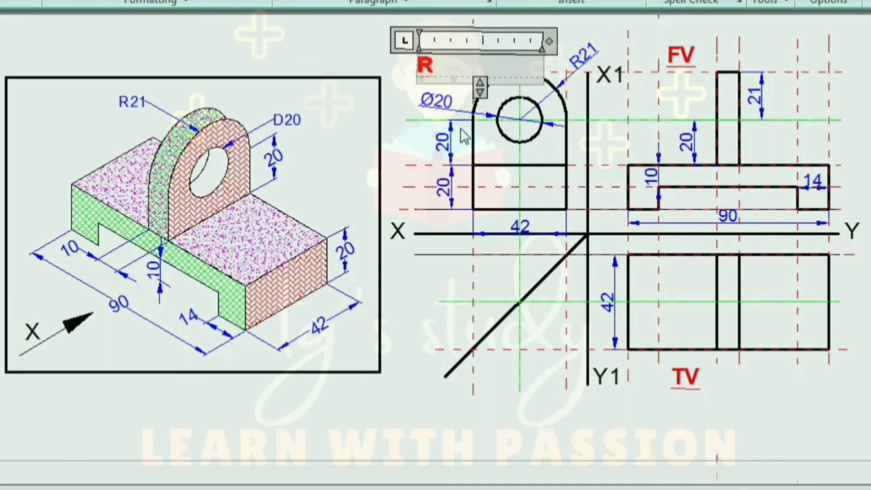
pyautogui.write('HS')
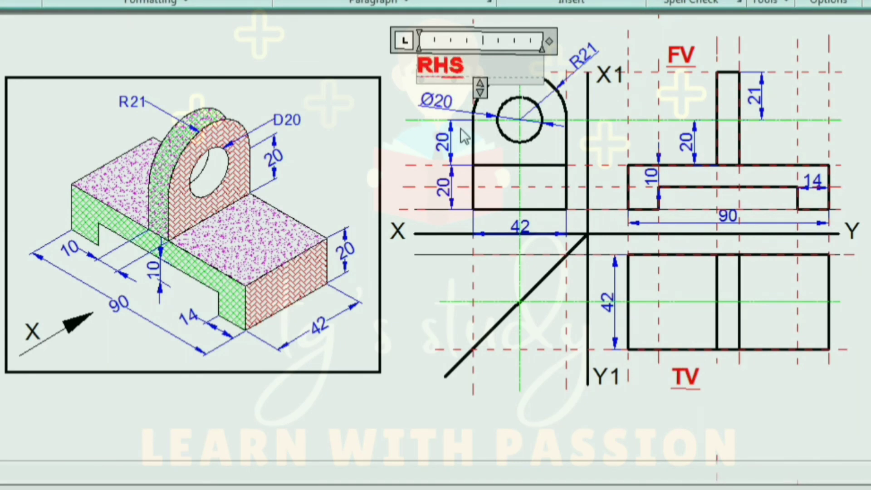
pyautogui.write('V')
pyautogui.click(401, 117)
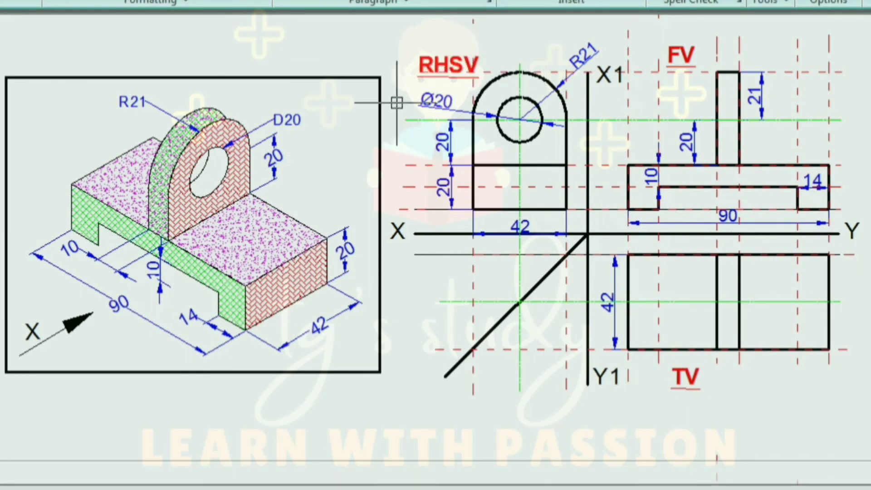